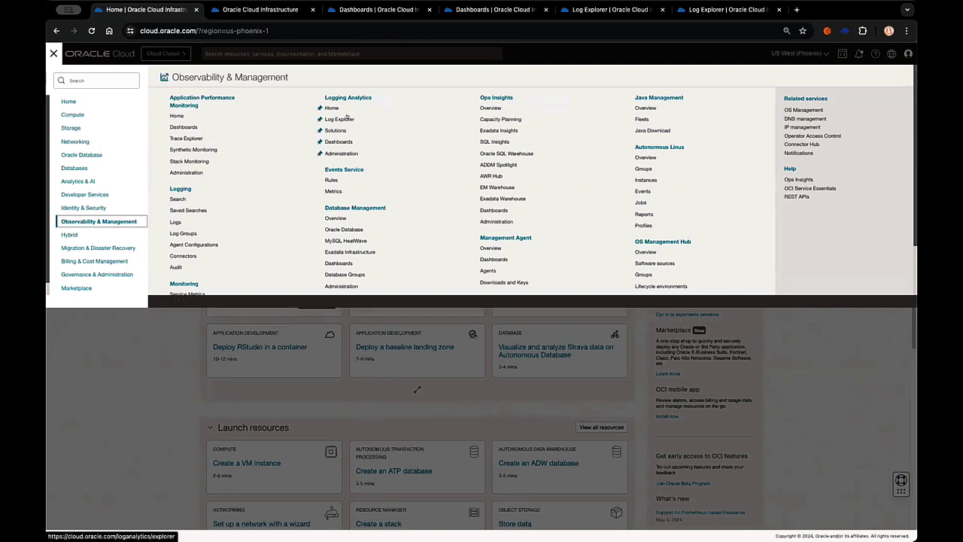
Open the Logging Analytics home page and set its time range to the last 14 months
click(331, 107)
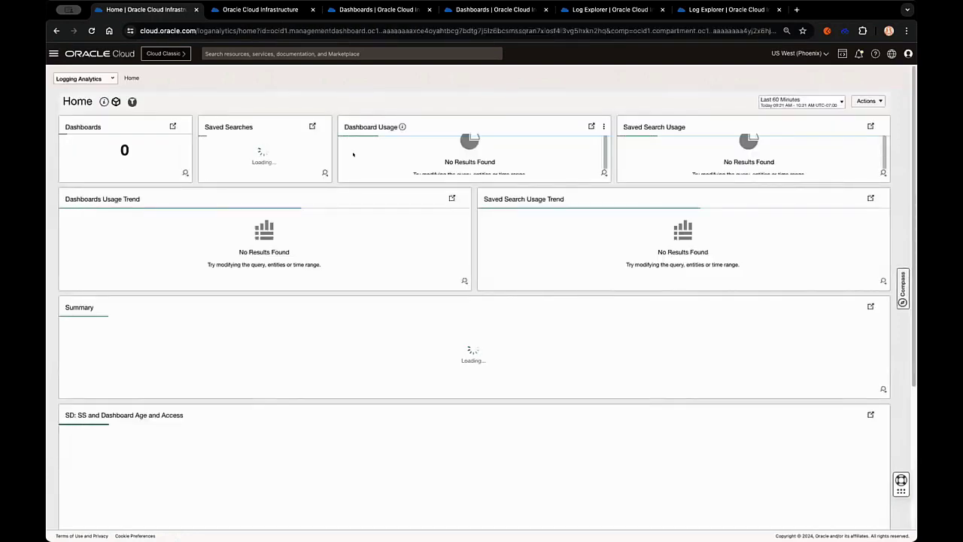
click(832, 106)
click(783, 199)
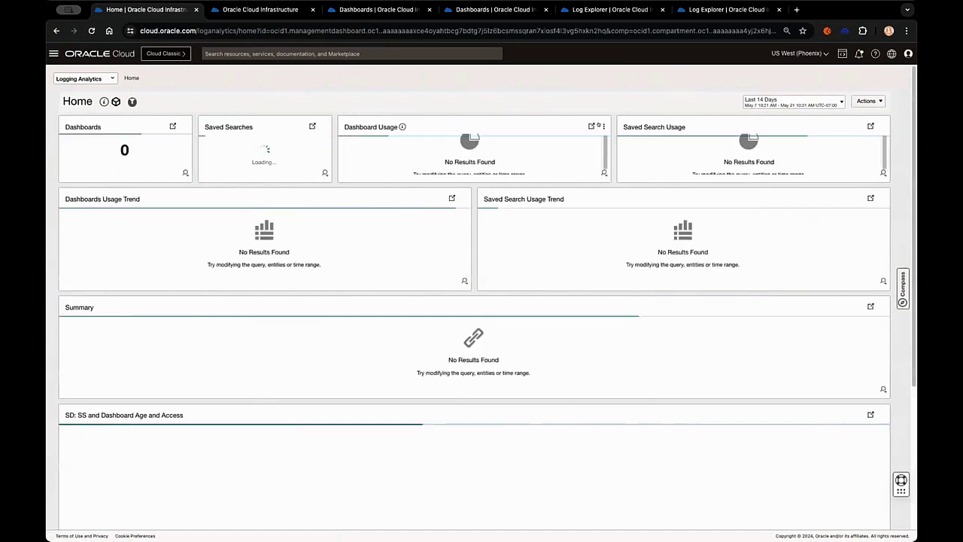
click(832, 106)
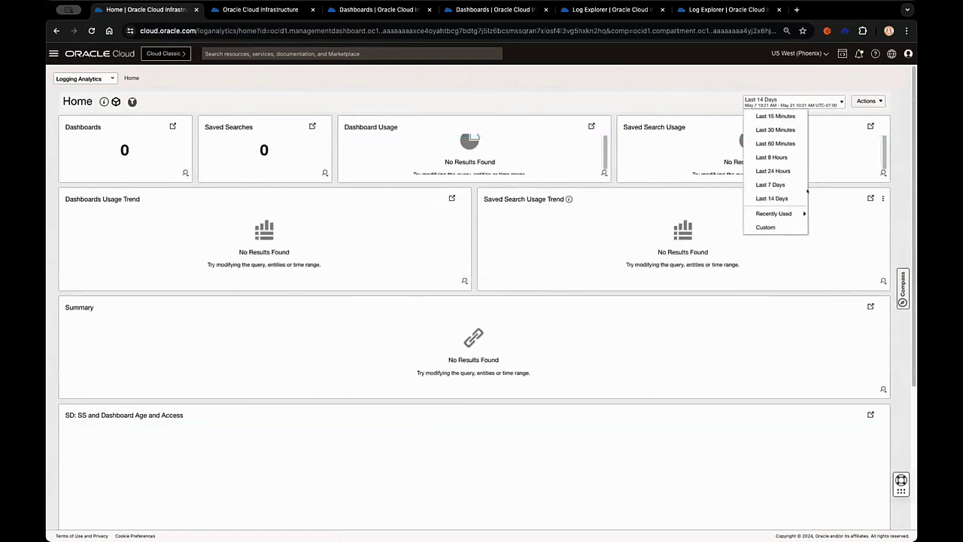
click(776, 230)
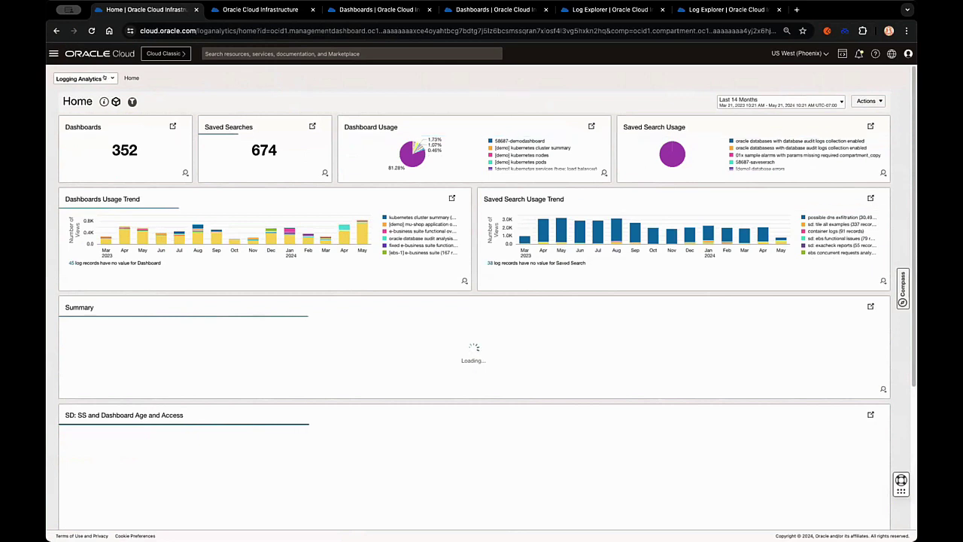
Open Log Explorer, examine the values offered by the Label field's filter, and cancel the filter
click(105, 79)
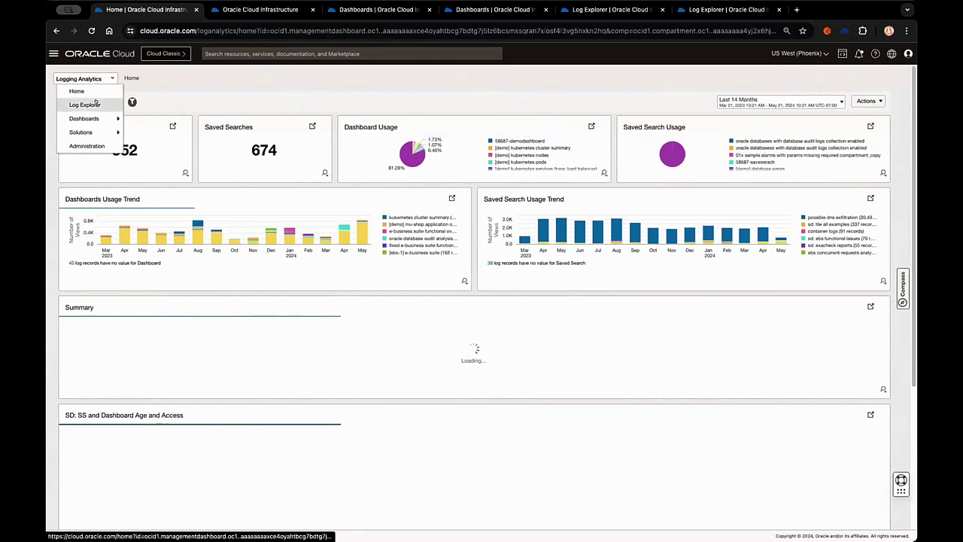
click(96, 104)
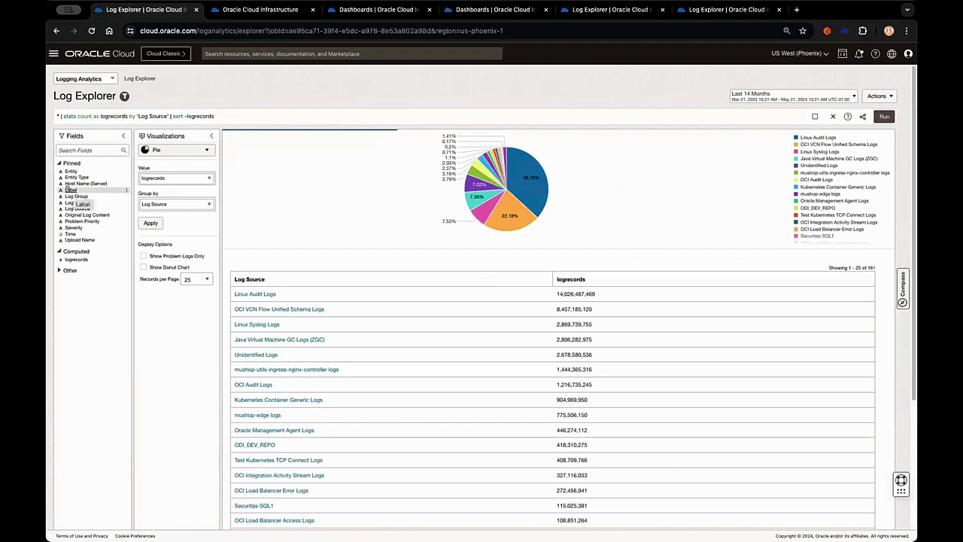
click(69, 189)
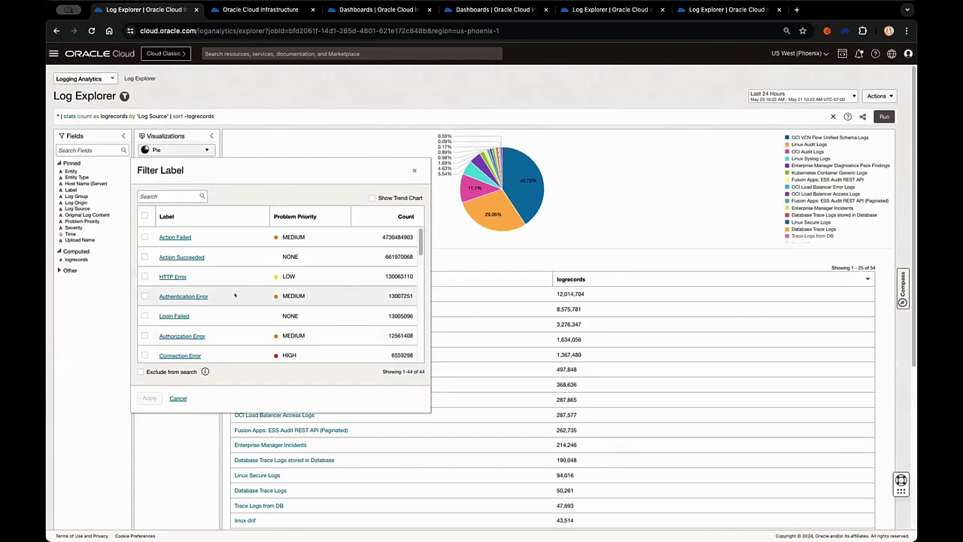
click(177, 398)
Open the entity topology filter in Log Explorer and add the entity ebsvm_onprem with its dependent entities
click(125, 96)
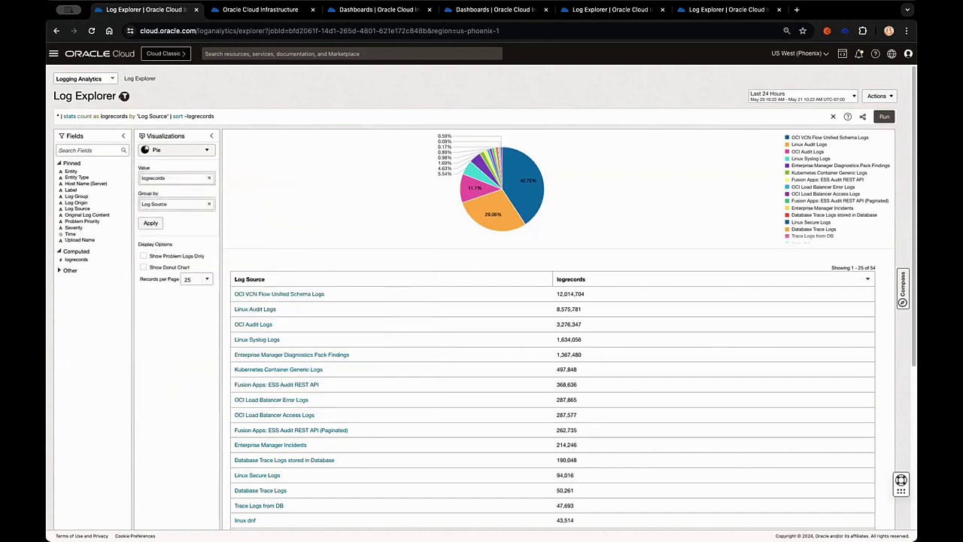
click(883, 158)
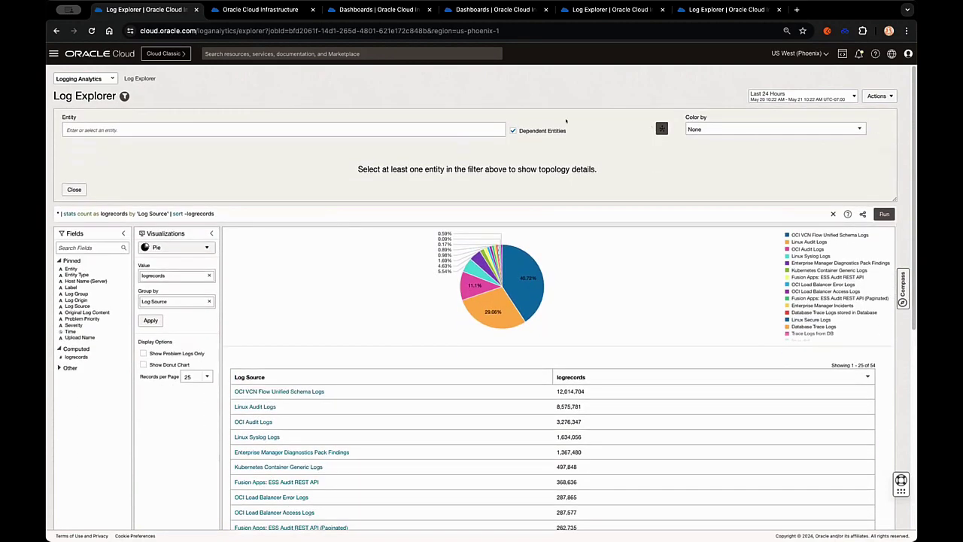
click(454, 127)
text(ebsvm_)
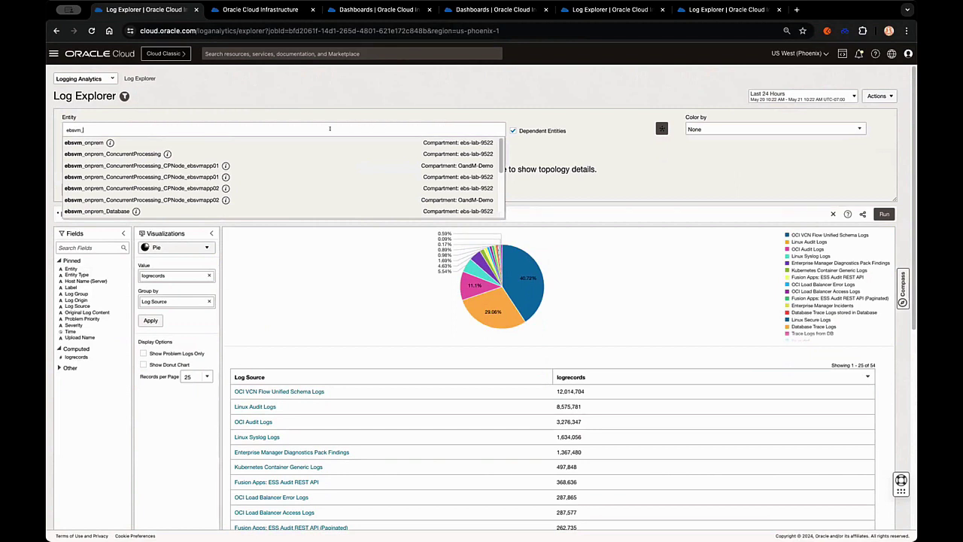
click(85, 143)
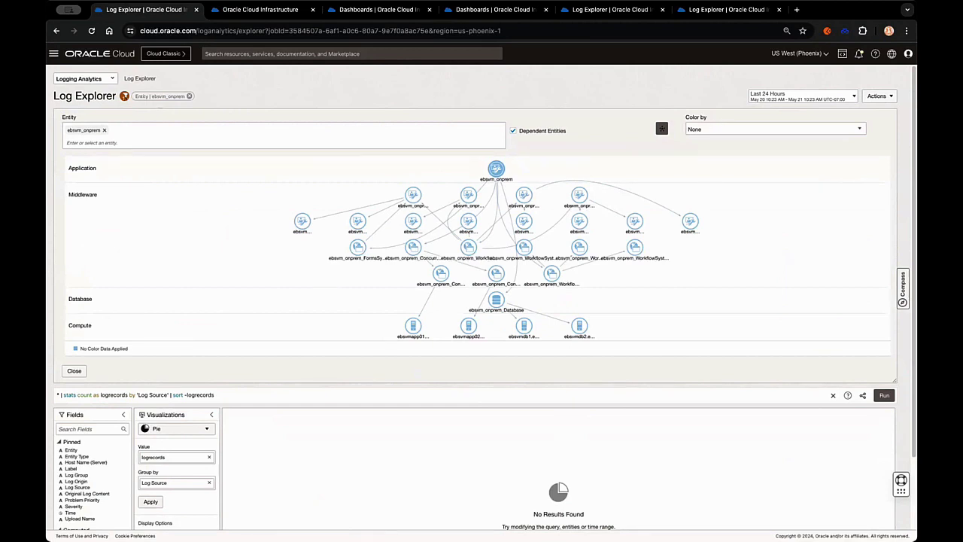
Switch to the other Oracle Cloud browser page and open the Kubernetes solution of Logging Analytics
click(261, 10)
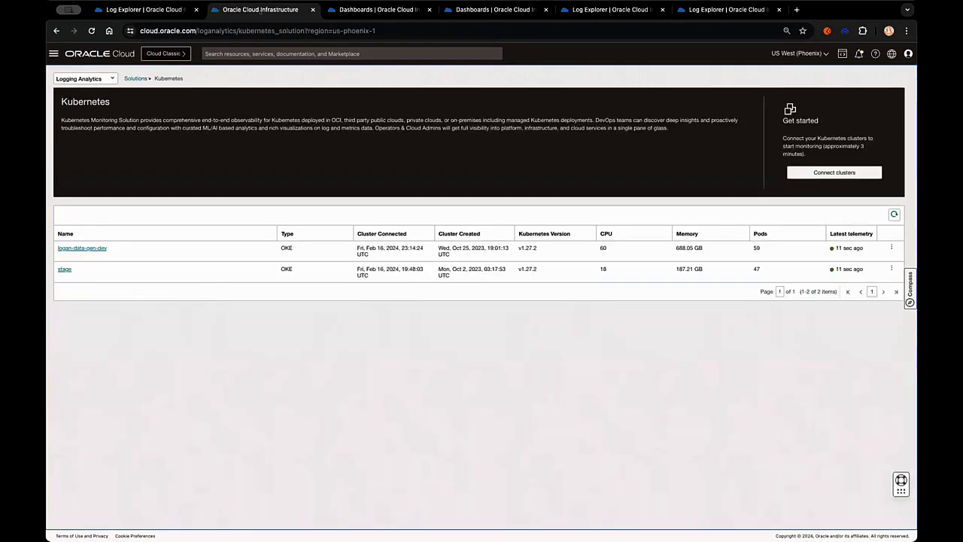
click(106, 78)
mouse_move(106, 134)
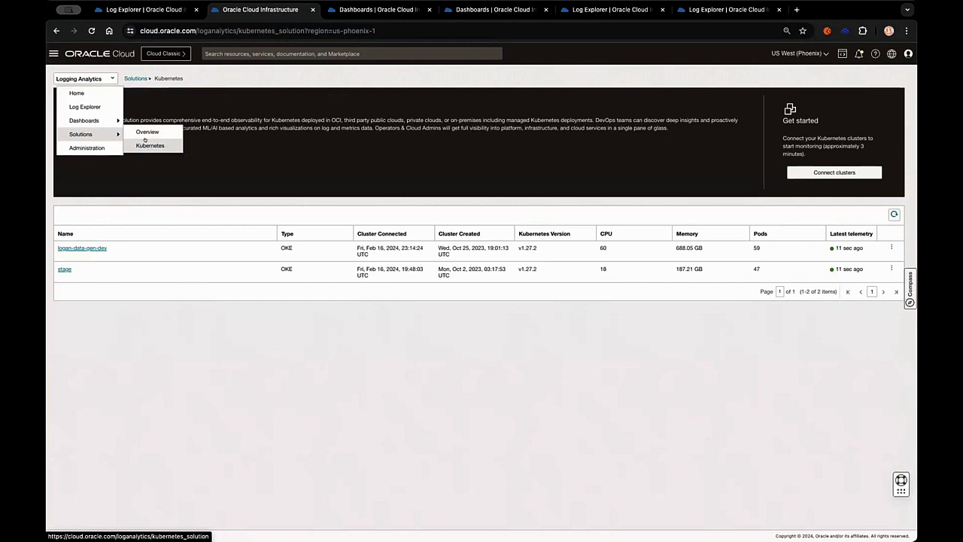
click(151, 144)
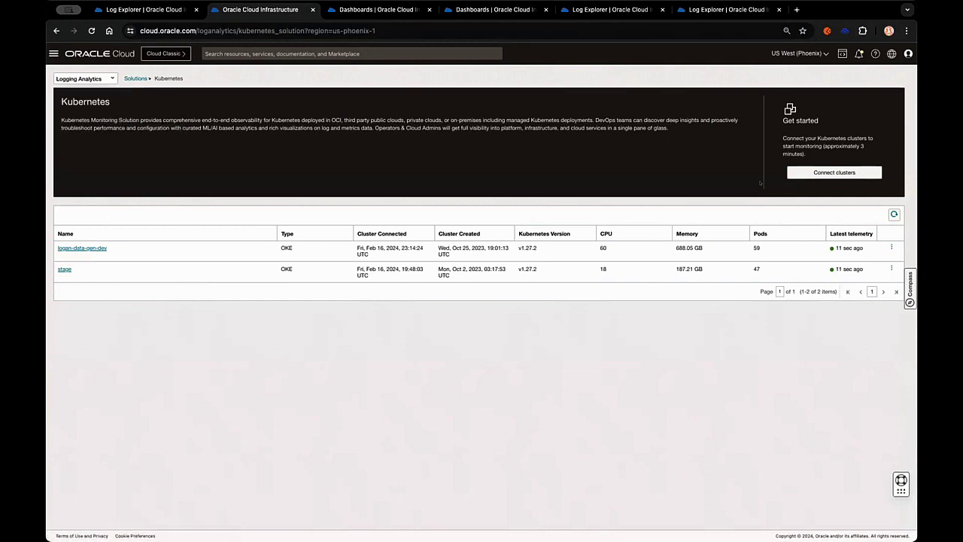
Examine the OKE clusters discovered by the cluster connection wizard and cancel the wizard
click(826, 174)
click(124, 232)
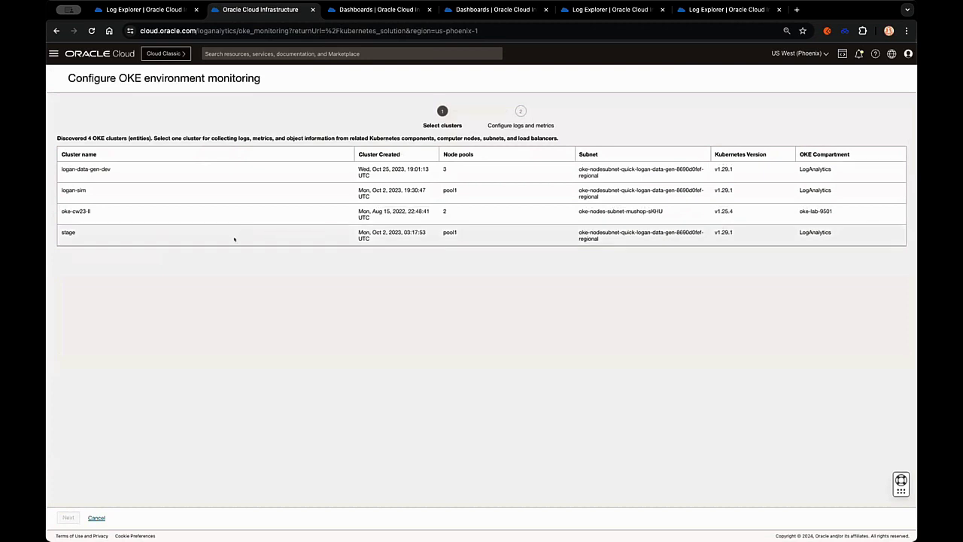
click(96, 518)
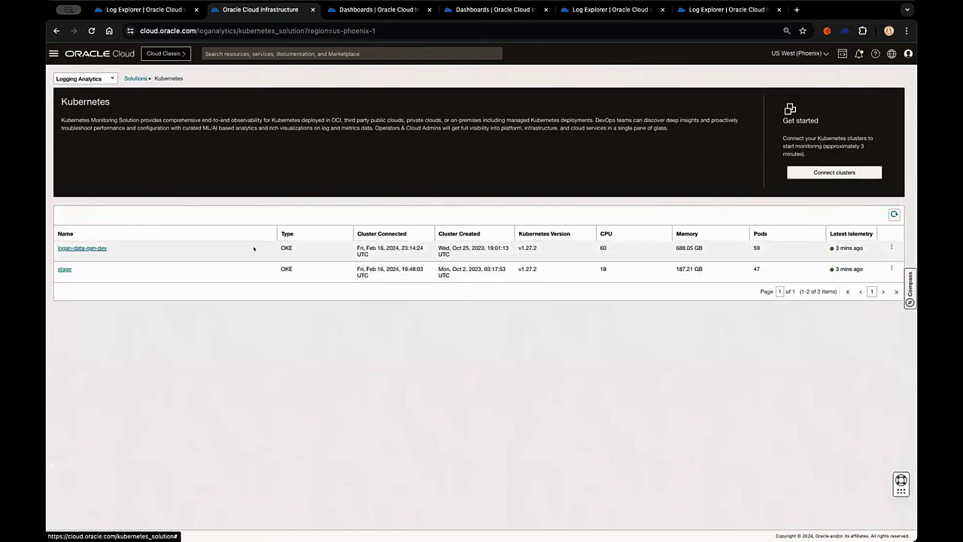
Open the logan-data-gen-dev cluster and filter it to the cert-manager, kube-node-lease and monitoring namespaces
drag(276, 241, 510, 254)
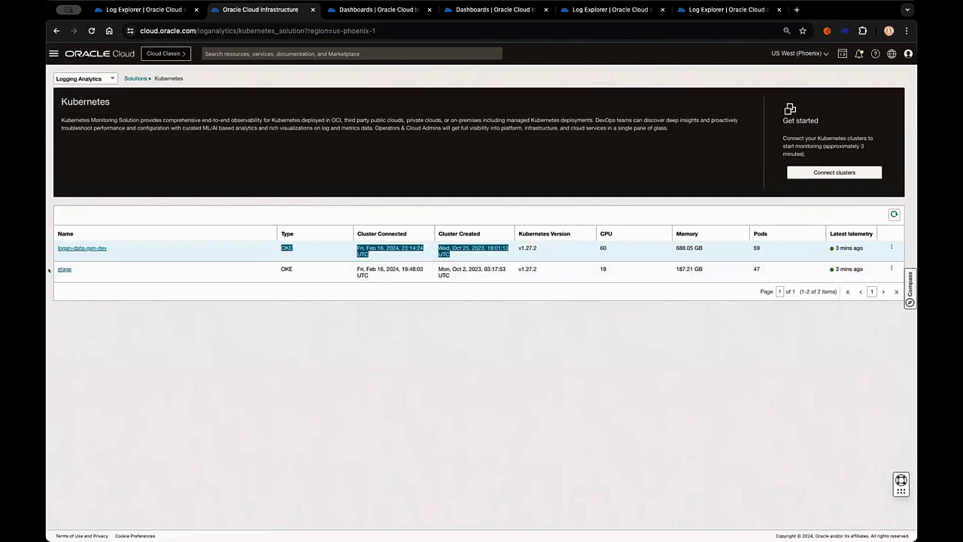
click(82, 248)
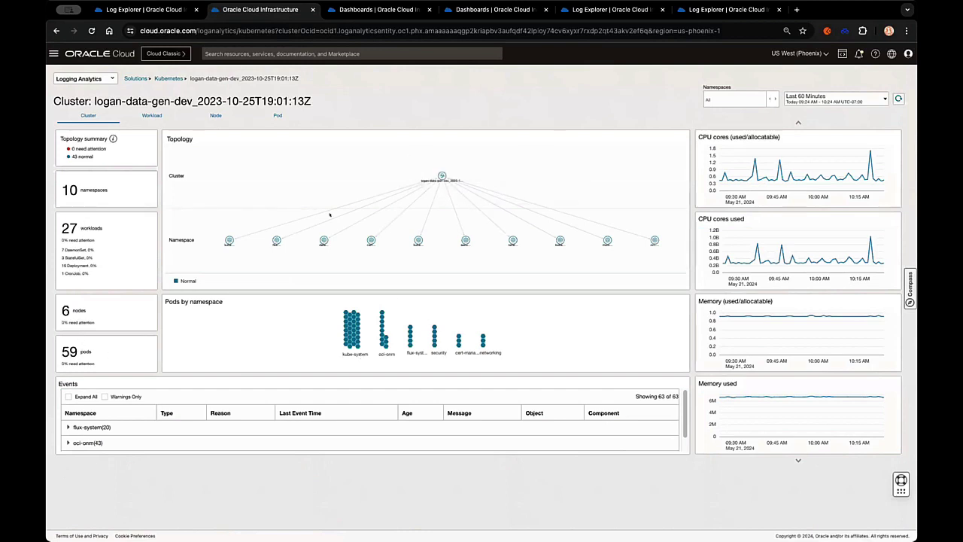
click(731, 96)
click(721, 130)
click(739, 103)
click(724, 152)
click(731, 162)
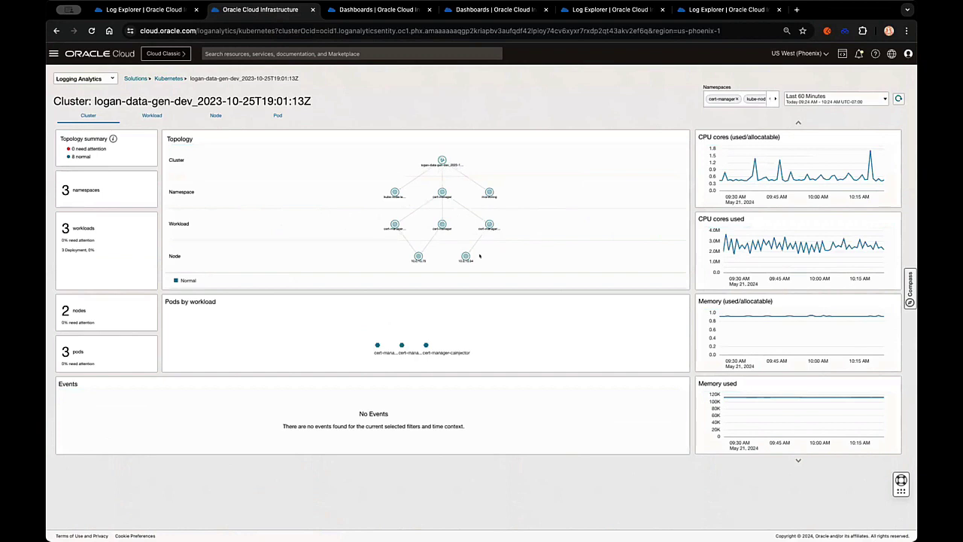
Enlarge the page to 100% and view the details of node 10.0.10.79 in the topology
key(super+equal)
key(super+equal)
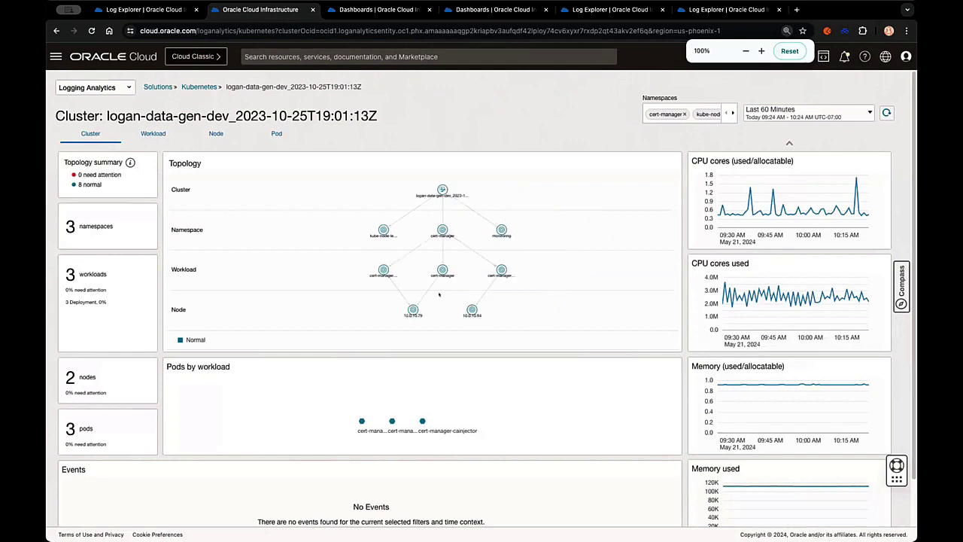
click(410, 304)
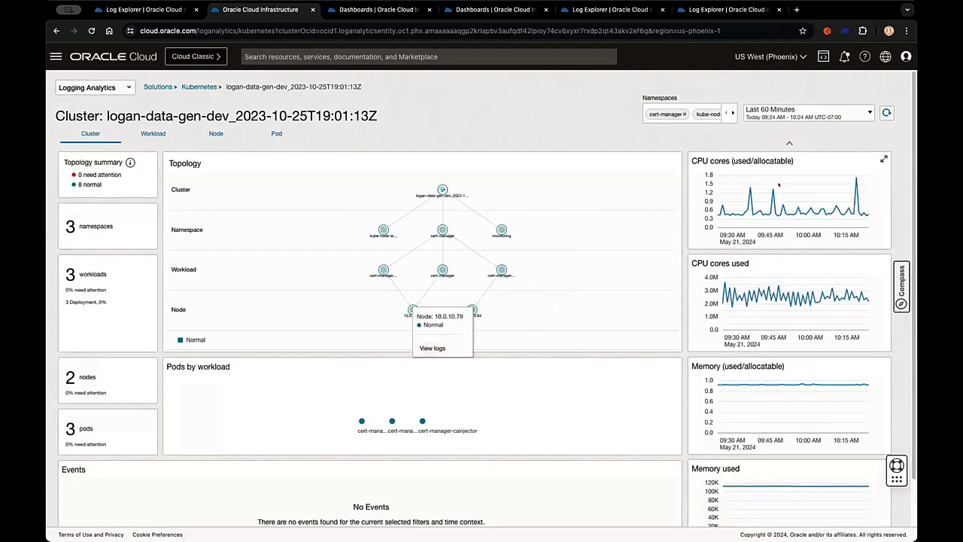
Enlarge the API server request duration chart, compare it with API request execution duration, and close the charts
click(788, 140)
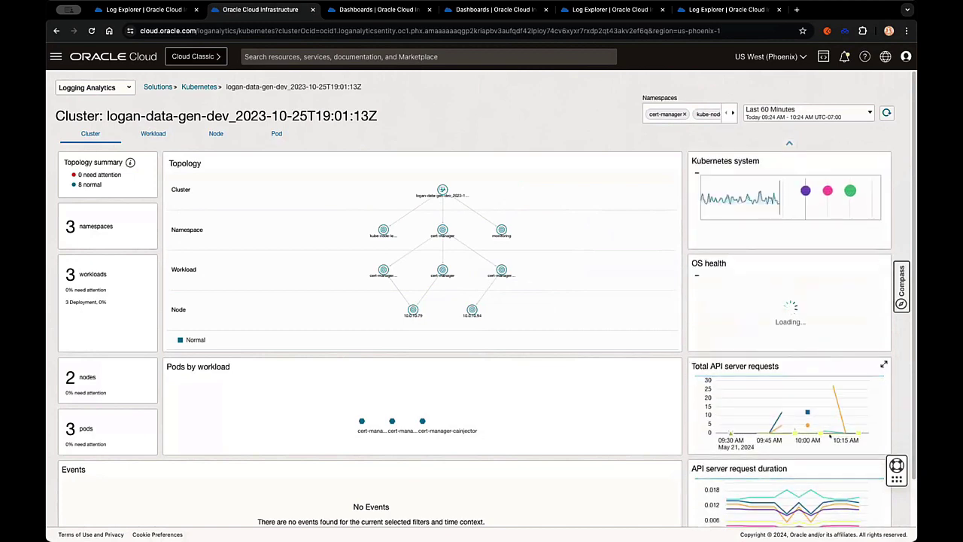
click(882, 467)
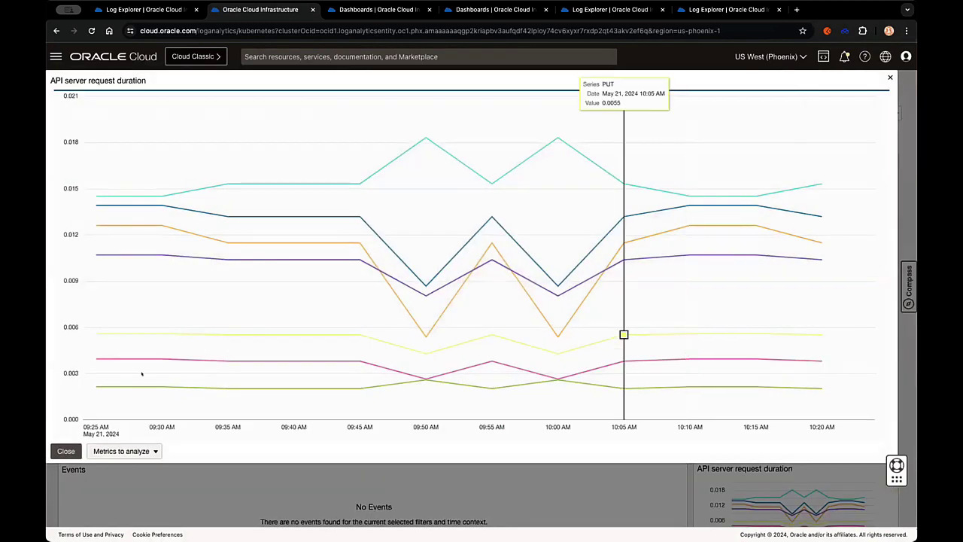
click(141, 509)
click(106, 372)
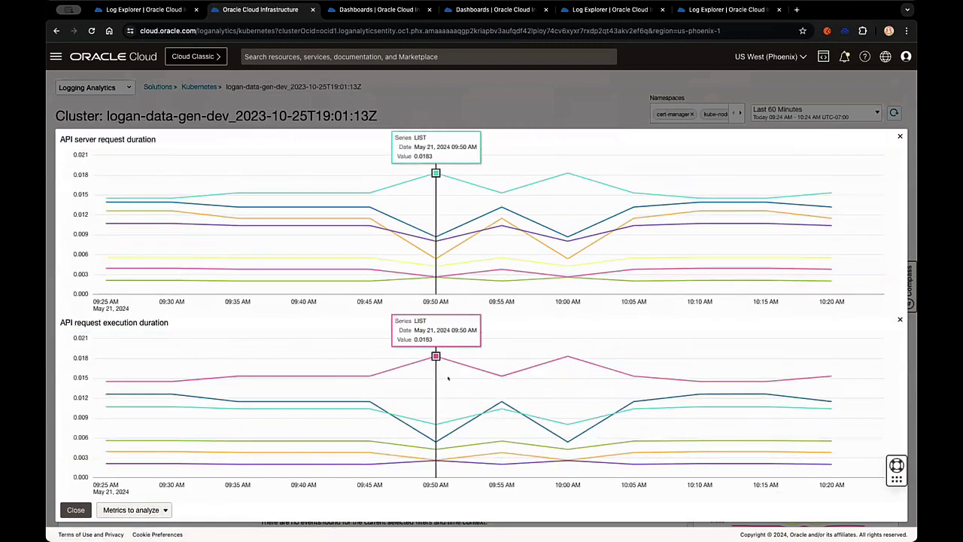
click(898, 136)
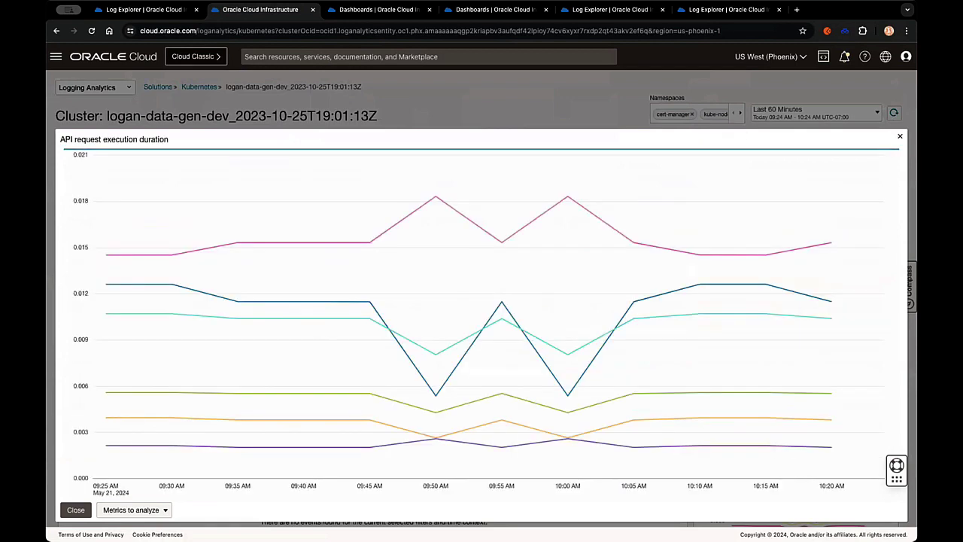
click(899, 135)
click(75, 510)
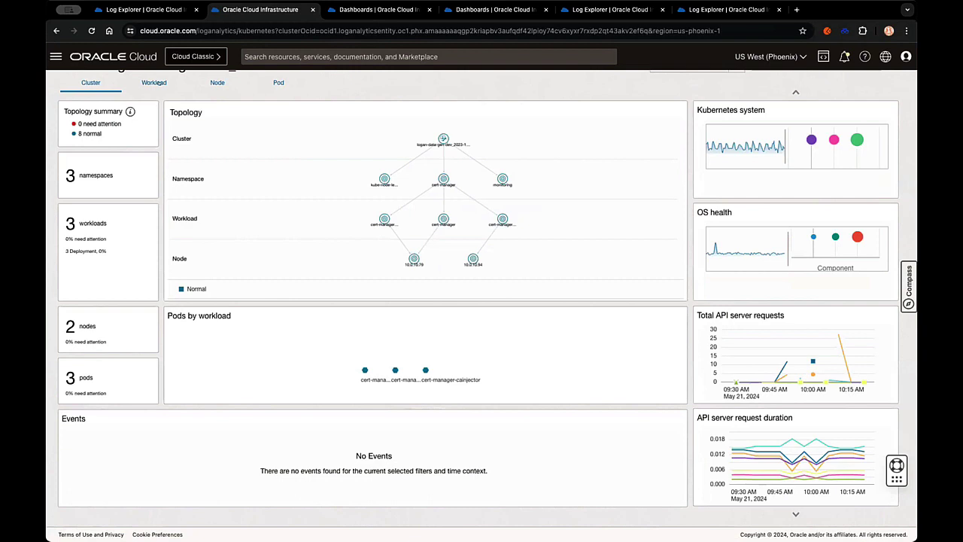
Examine the expanded deployments in the Workload view and the status of node 10.0.10.79 in the Node view
click(155, 85)
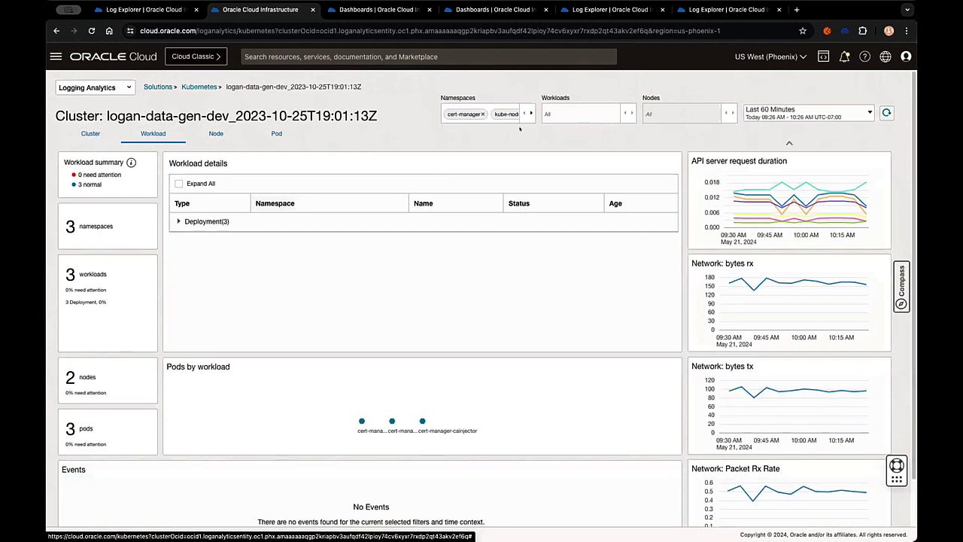
click(178, 221)
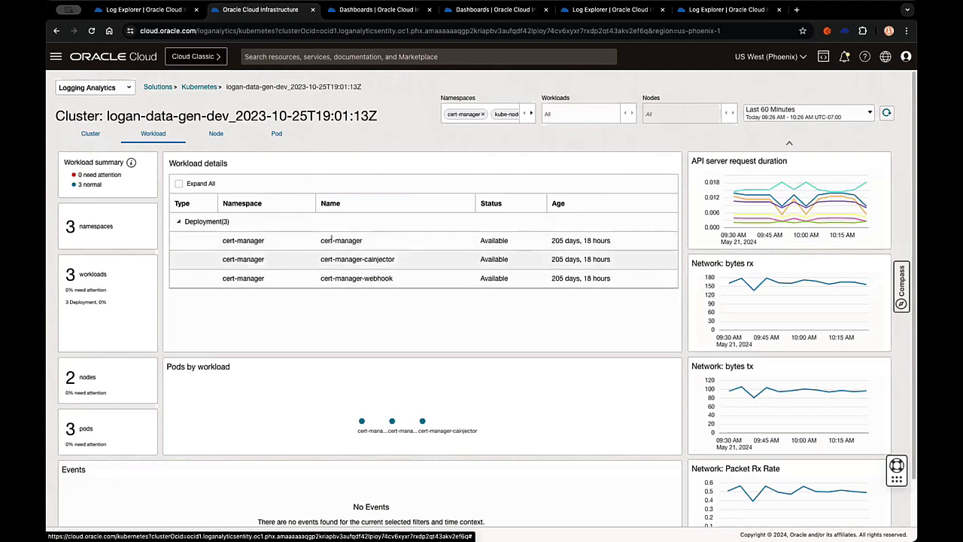
click(209, 133)
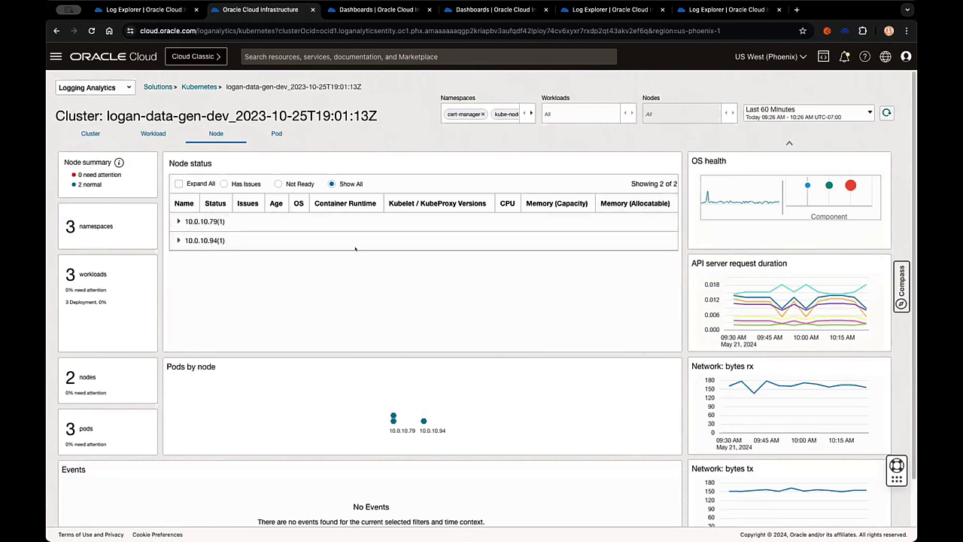
click(176, 220)
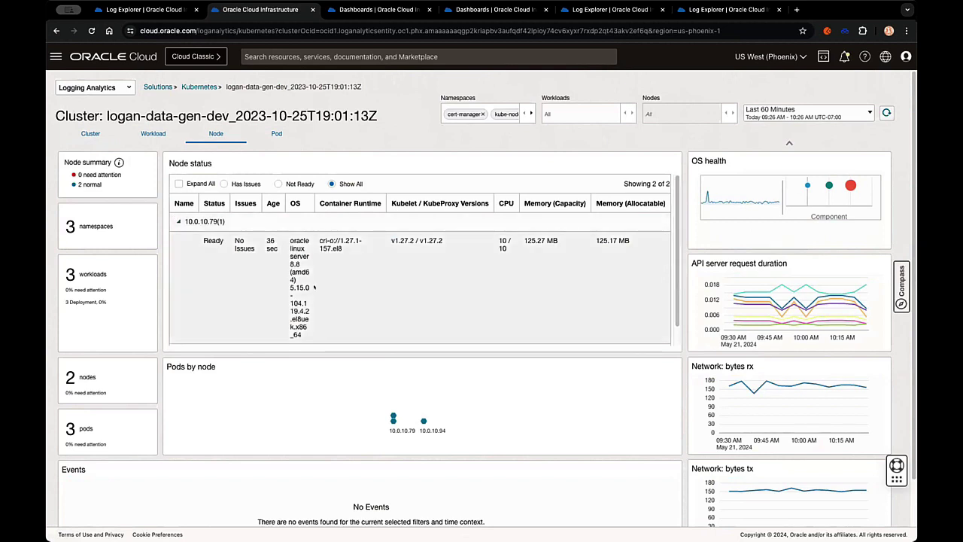
Show all pods in the Pod view and add three more namespaces, including security, to the namespace filter
click(265, 132)
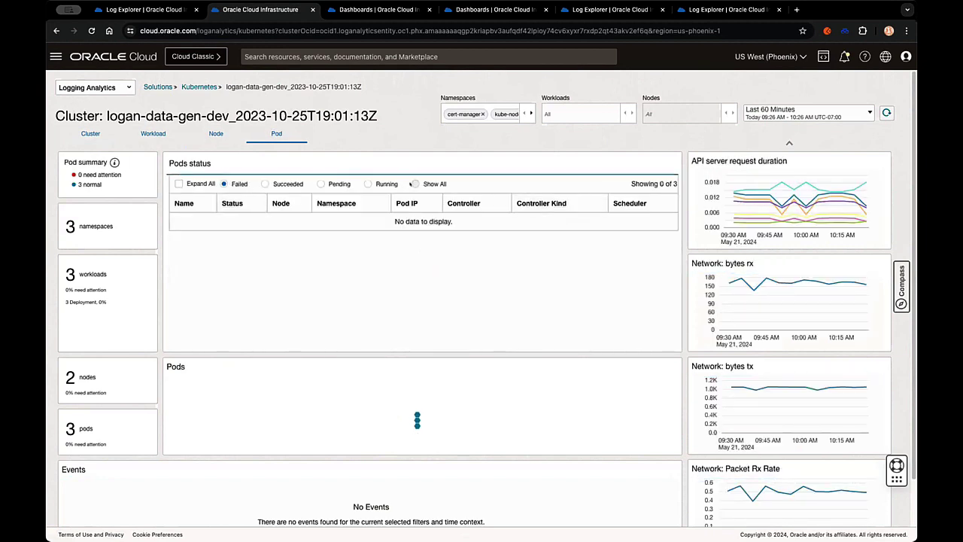
click(486, 106)
key(Down)
key(Return)
click(486, 106)
key(Down)
key(Return)
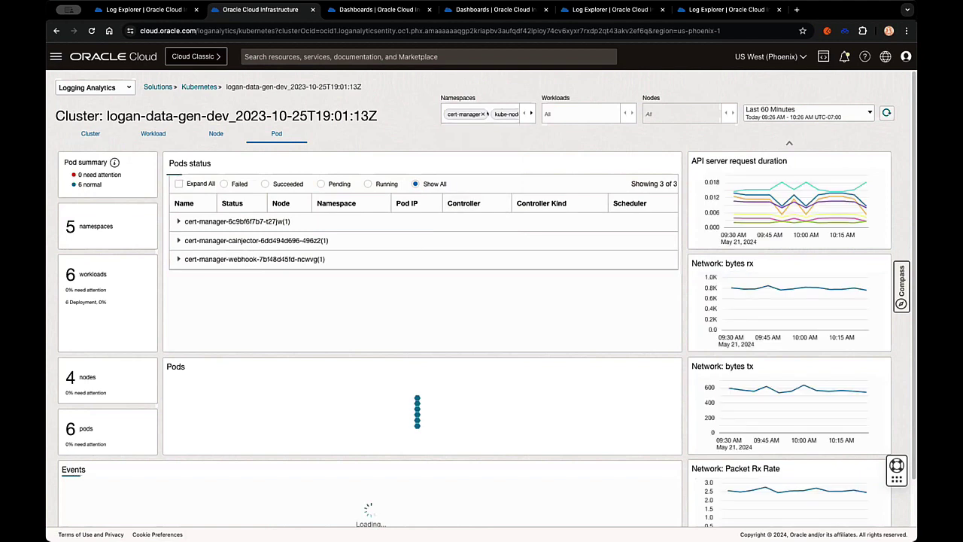
click(487, 114)
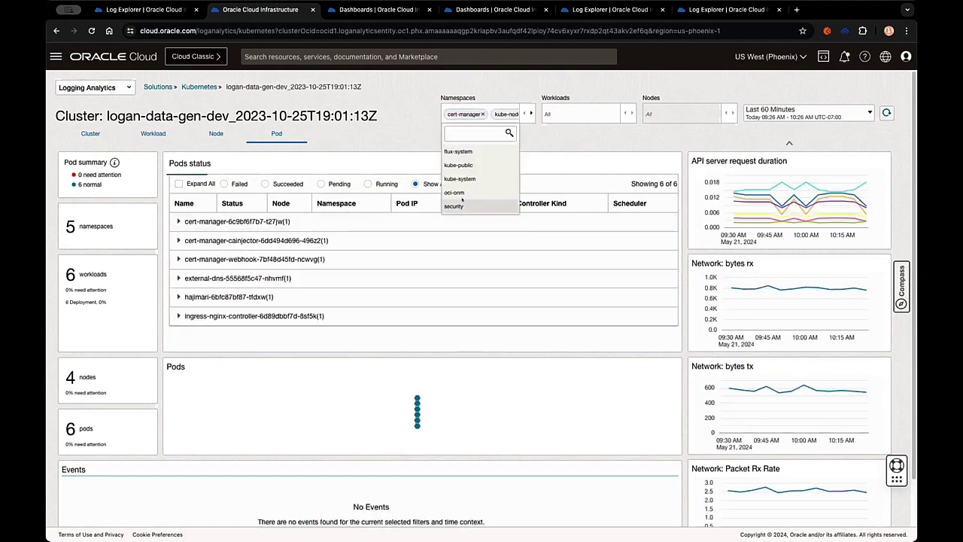
click(463, 202)
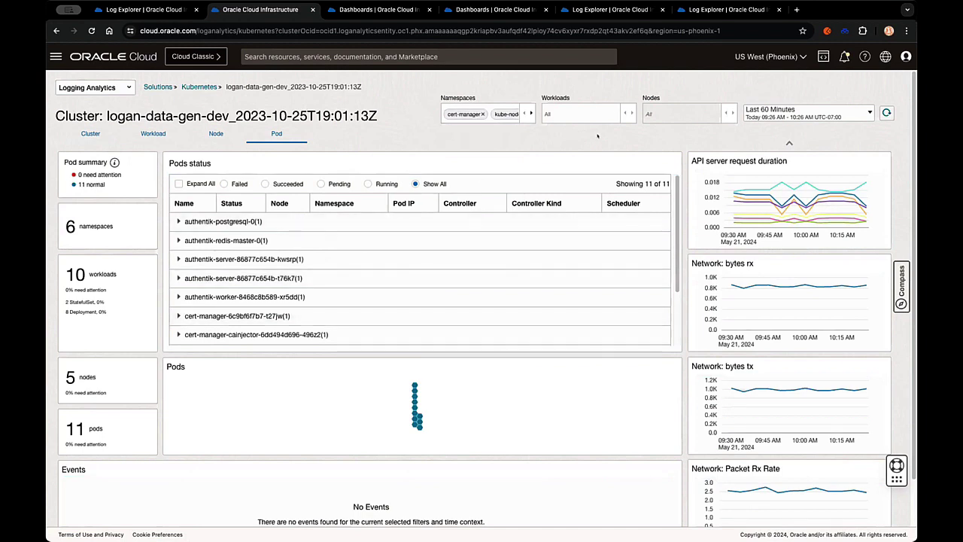
Filter the Pod view to the external-dns workload
click(611, 113)
scroll(579, 195, down, 1)
click(574, 217)
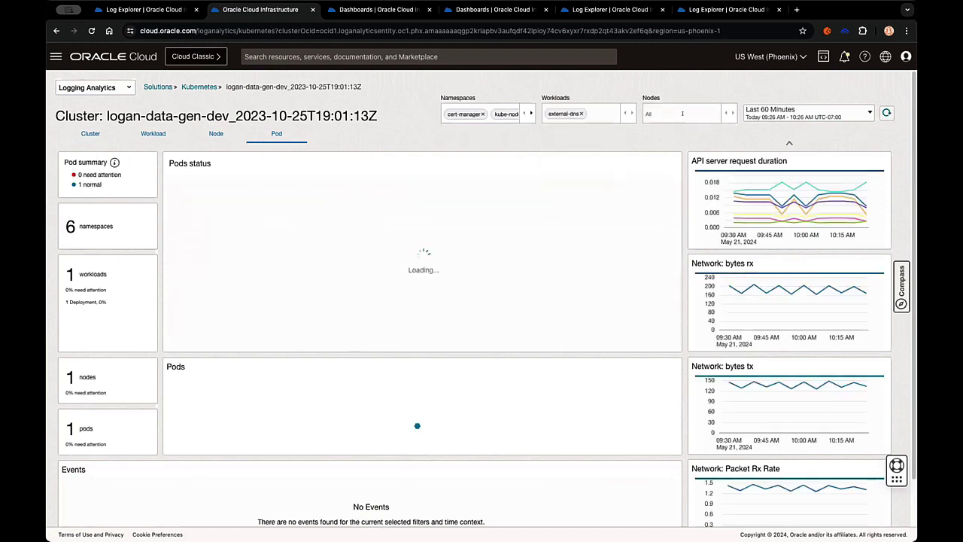
Check which nodes the Pod view's node filter offers and return to the Kubernetes solution overview
click(667, 113)
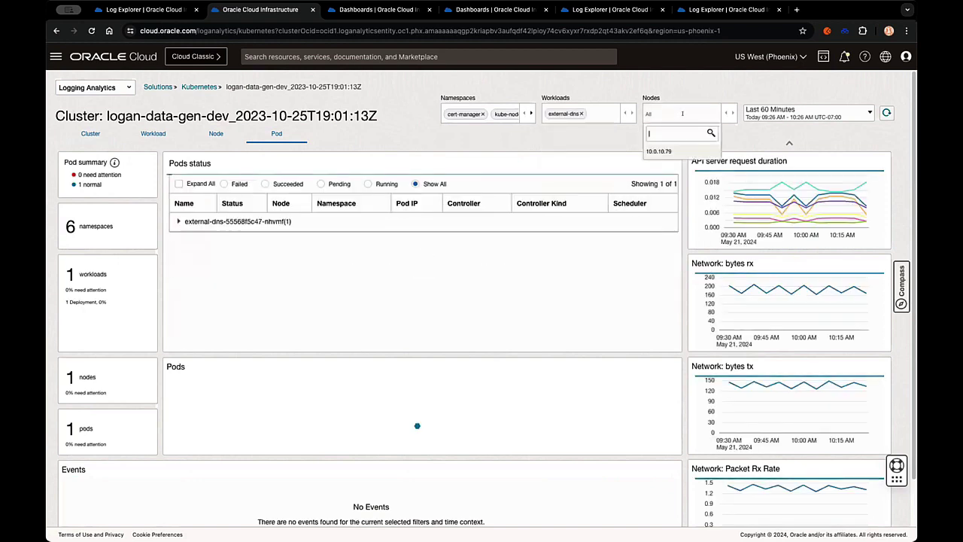
click(588, 138)
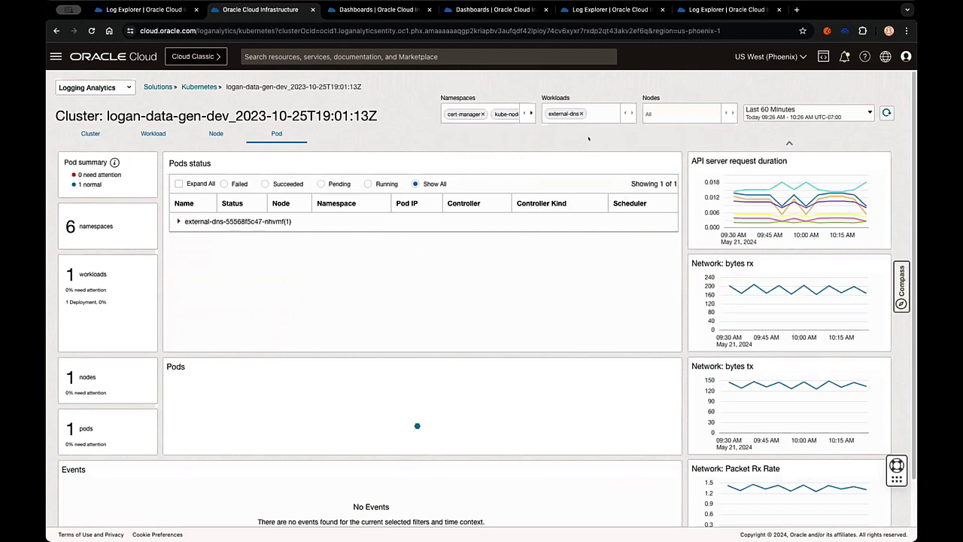
click(199, 87)
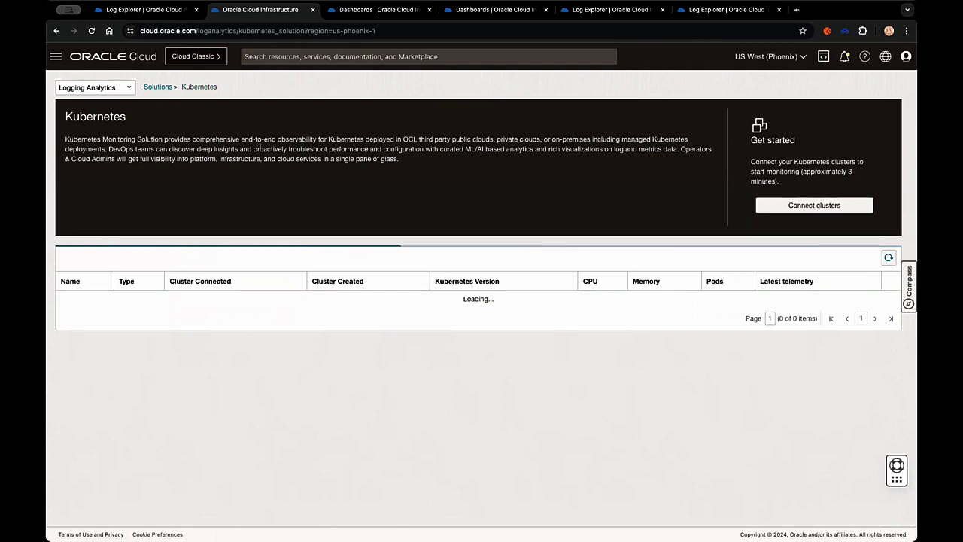
Switch to the Oracle Fusion User Access dashboard, dismiss the error banner and shrink the page to fit more widgets
key(ctrl+Tab)
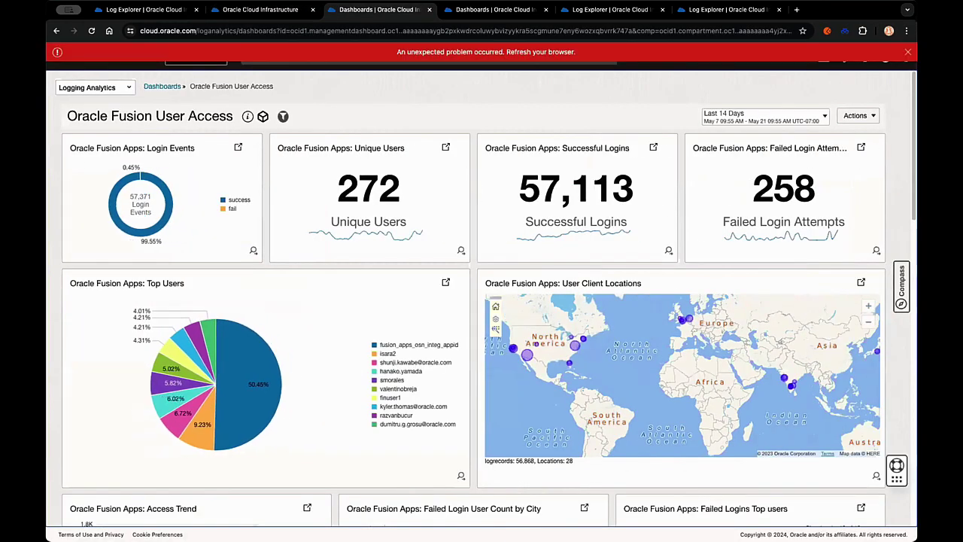
click(907, 52)
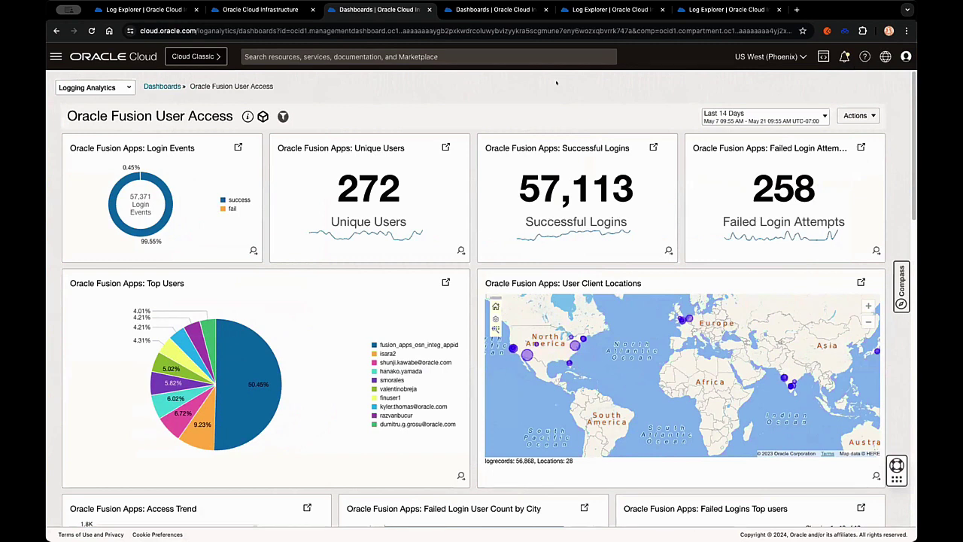
key(ctrl+minus)
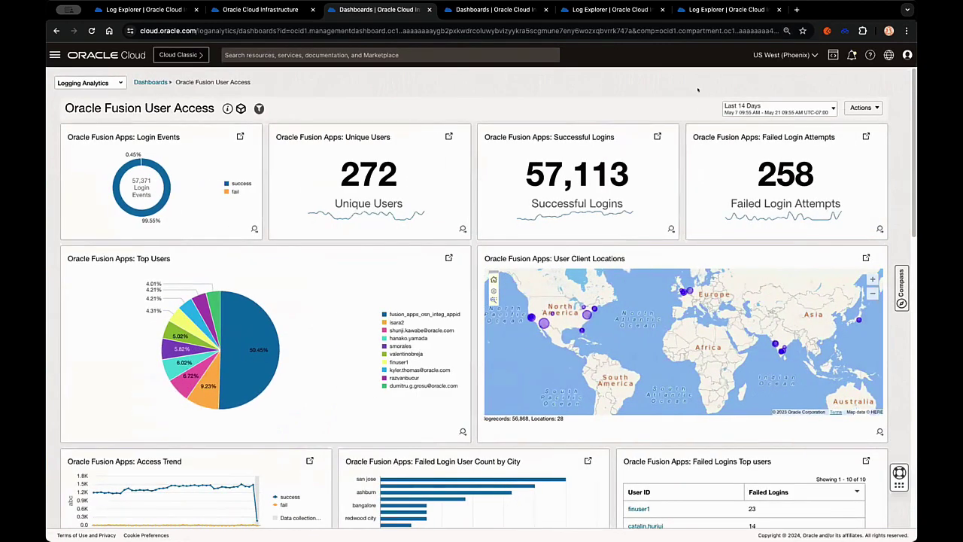
Examine the Fusion user access widgets, from login events and failed logins by city and user to access status and the failed logins analysis
mouse_move(141, 157)
scroll(678, 215, down, 1)
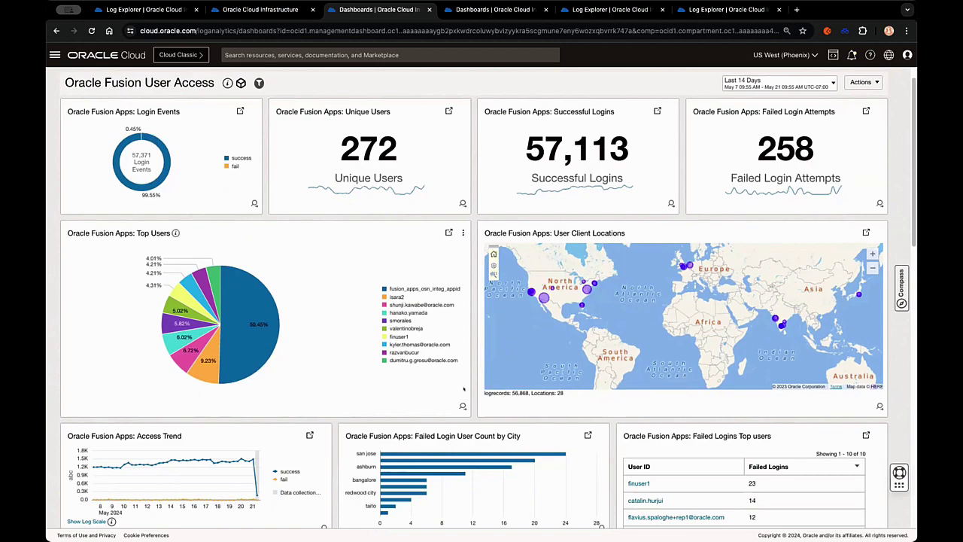
scroll(469, 383, down, 5)
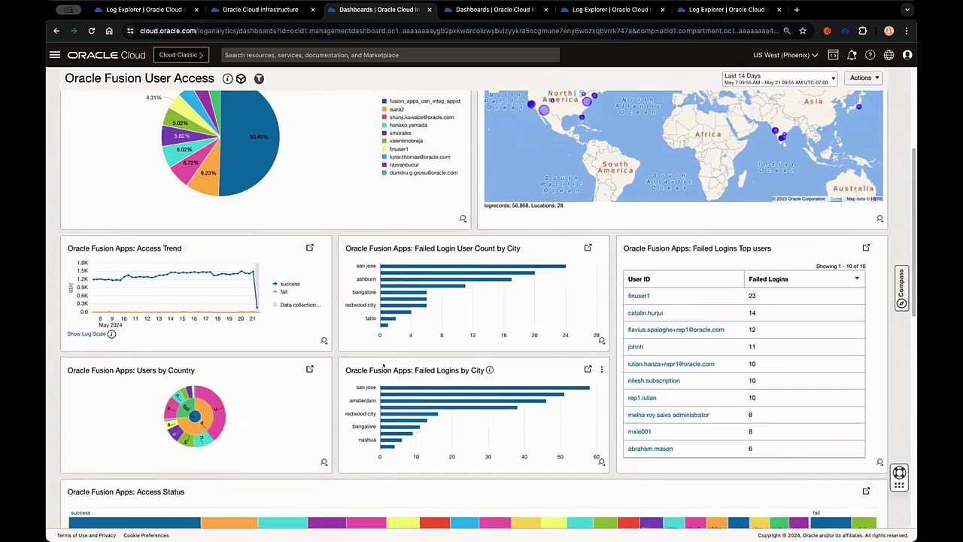
scroll(383, 363, down, 4)
scroll(385, 226, up, 1)
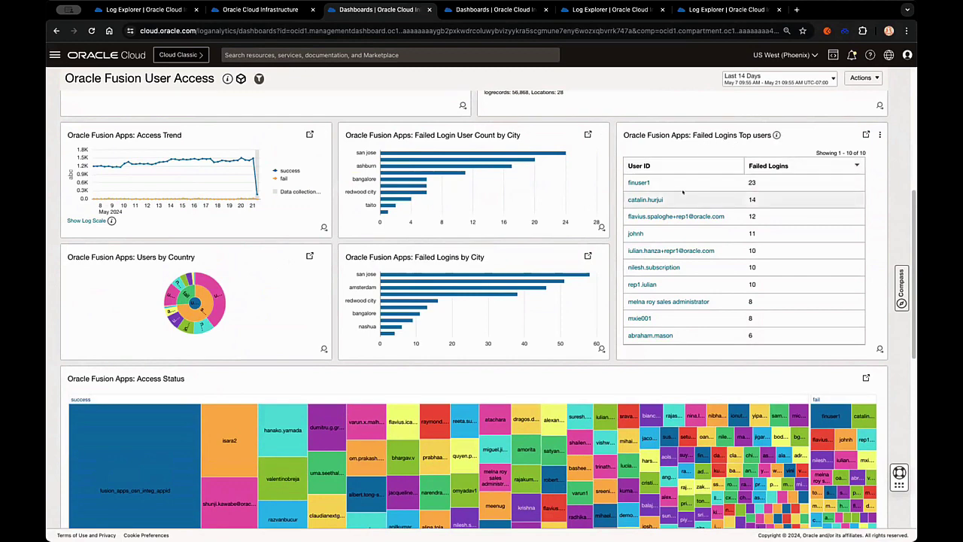
scroll(689, 365, down, 5)
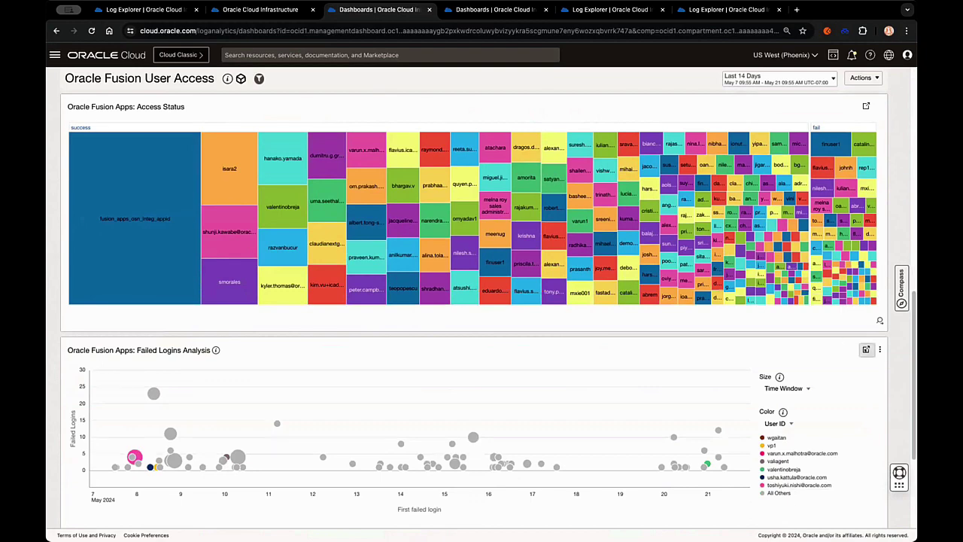
Open the Failed Logins Analysis widget in Log Explorer, review its chart options and close them without changes
click(867, 349)
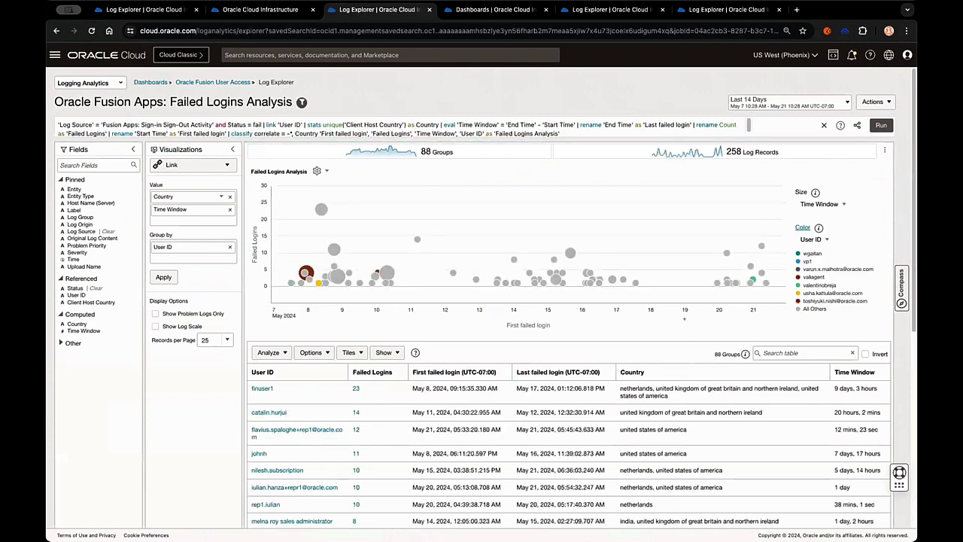
click(319, 172)
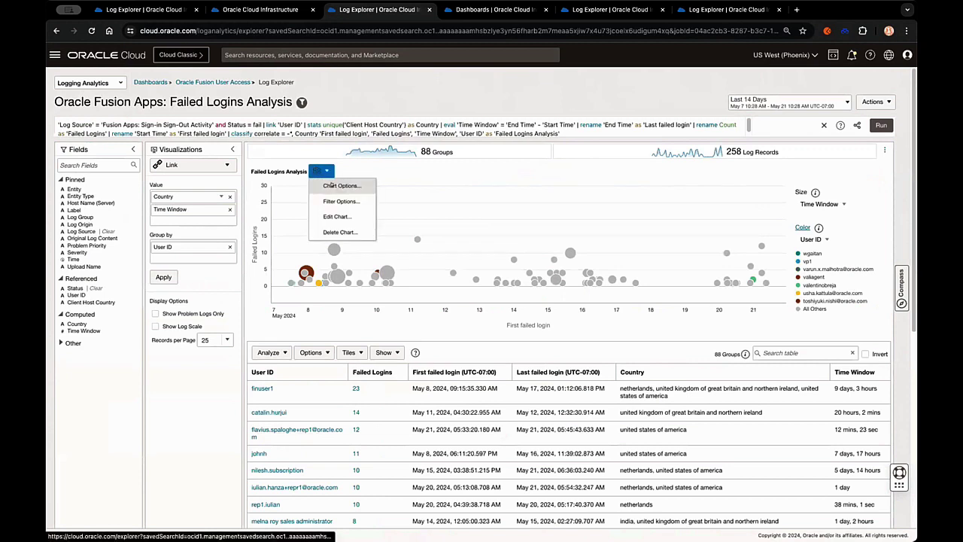
click(342, 185)
click(229, 210)
click(318, 172)
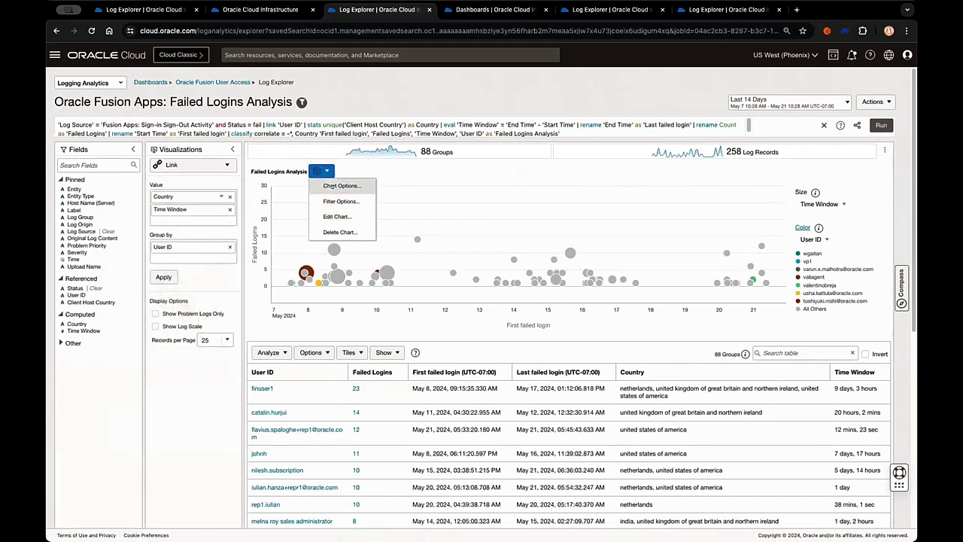
click(342, 185)
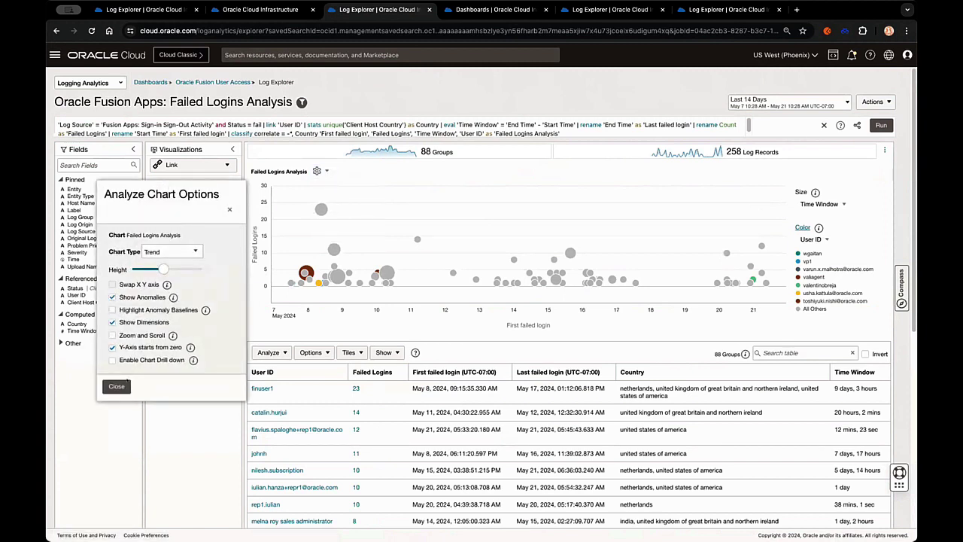
click(117, 387)
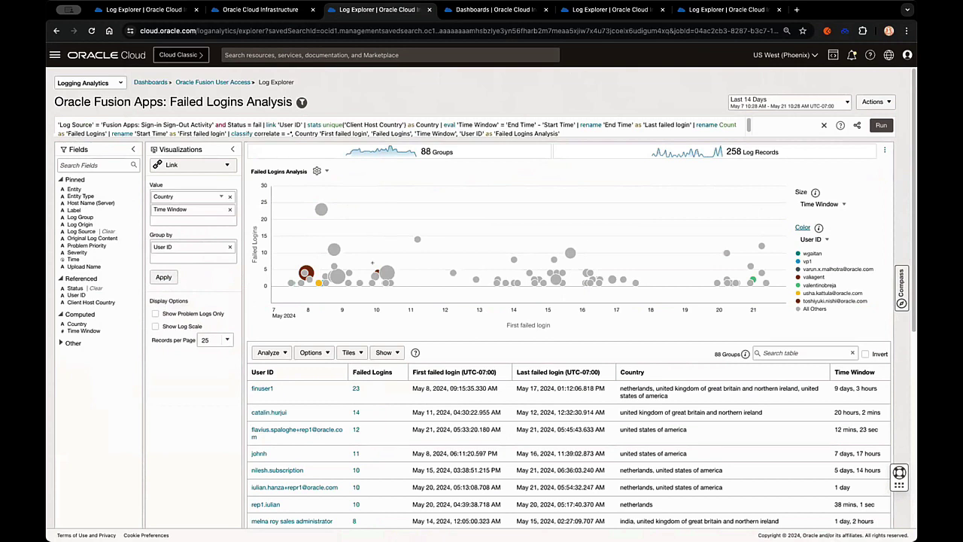
mouse_move(317, 280)
Switch to the FA ESS Jobs Overview dashboard and examine the Fusion ESS Jobs Summary chart and table
key(ctrl+Tab)
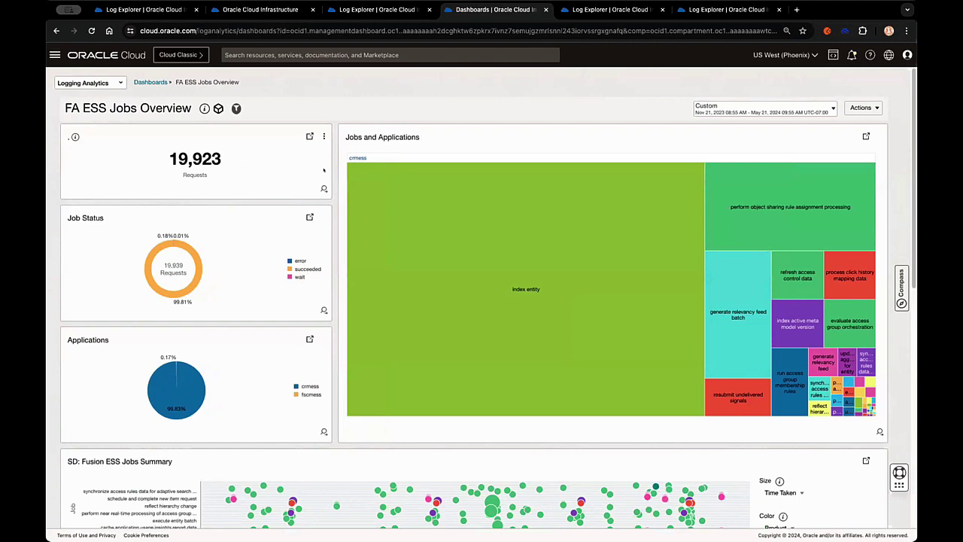
scroll(323, 171, down, 5)
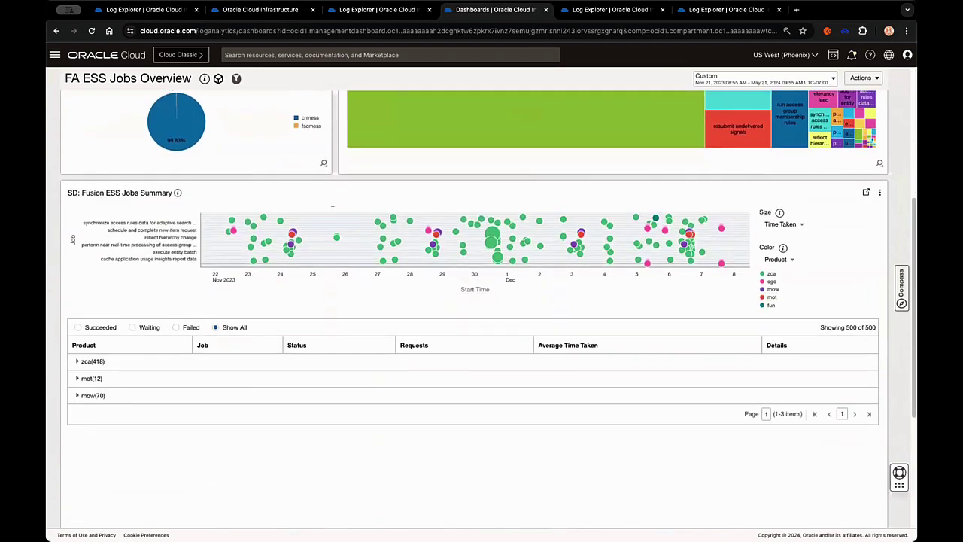
mouse_move(484, 240)
scroll(337, 294, up, 5)
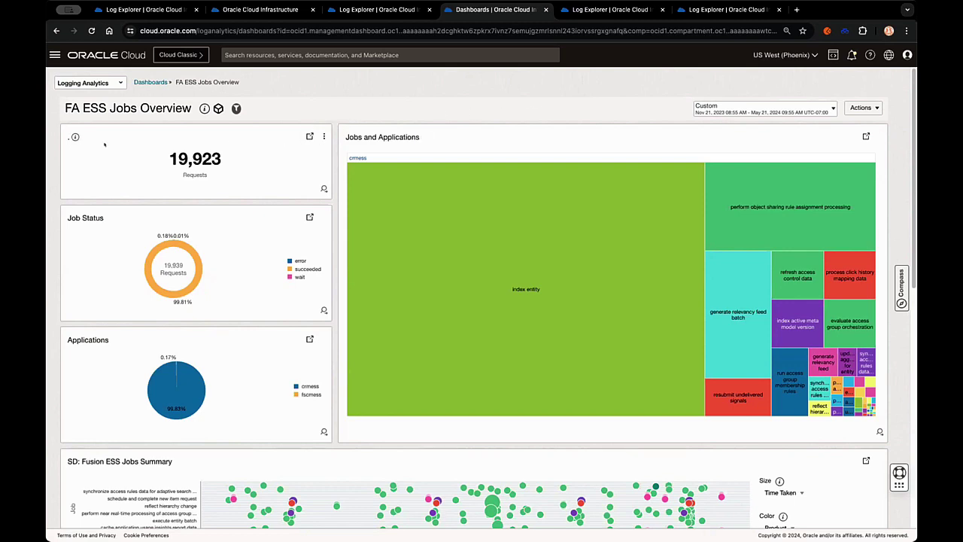
Switch to the Fusion Apps OPSS: Events by Category search and drill down into the credentialmanagement event category
click(589, 13)
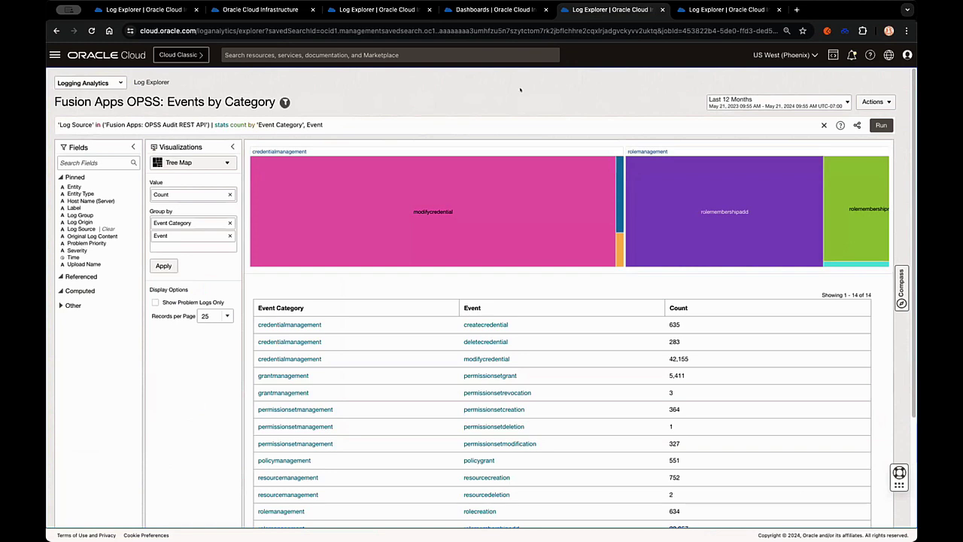
click(290, 324)
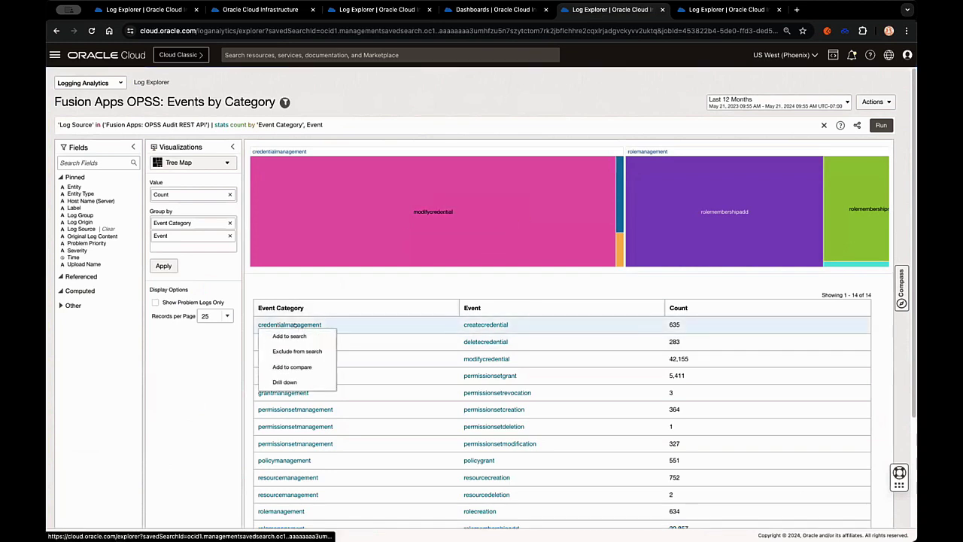
click(293, 380)
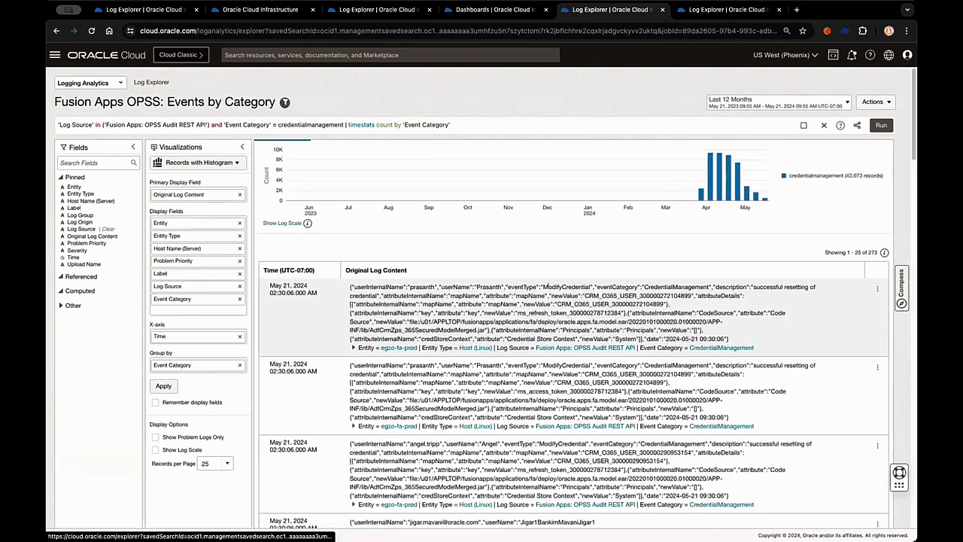
Expand the first credentialmanagement log record and enlarge its field details to read the parsed fields and values
scroll(551, 279, down, 1)
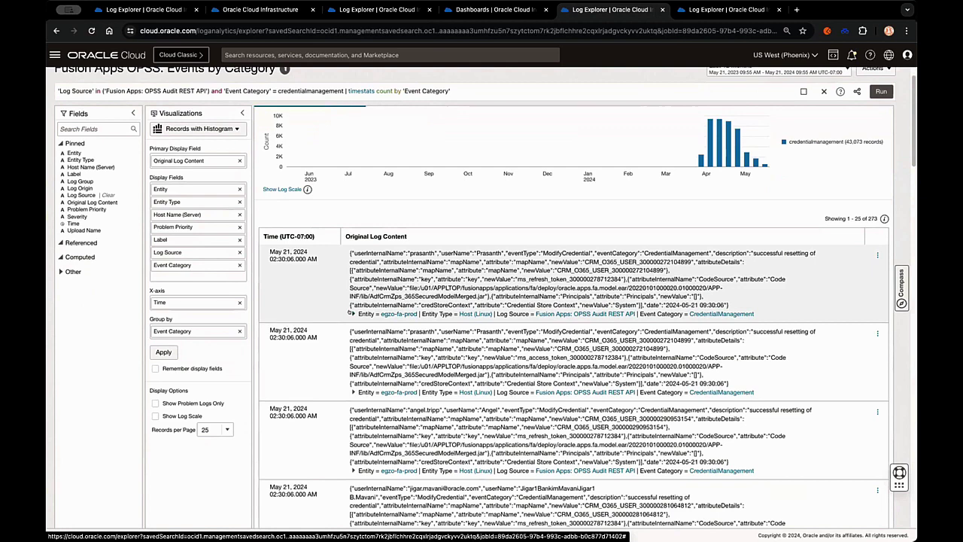
scroll(350, 313, down, 3)
click(350, 154)
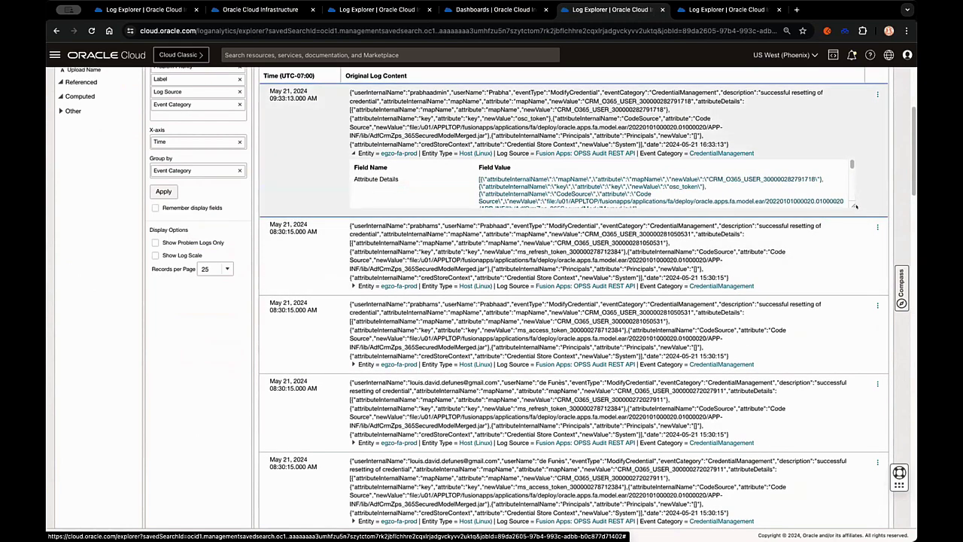
drag(852, 205, 848, 319)
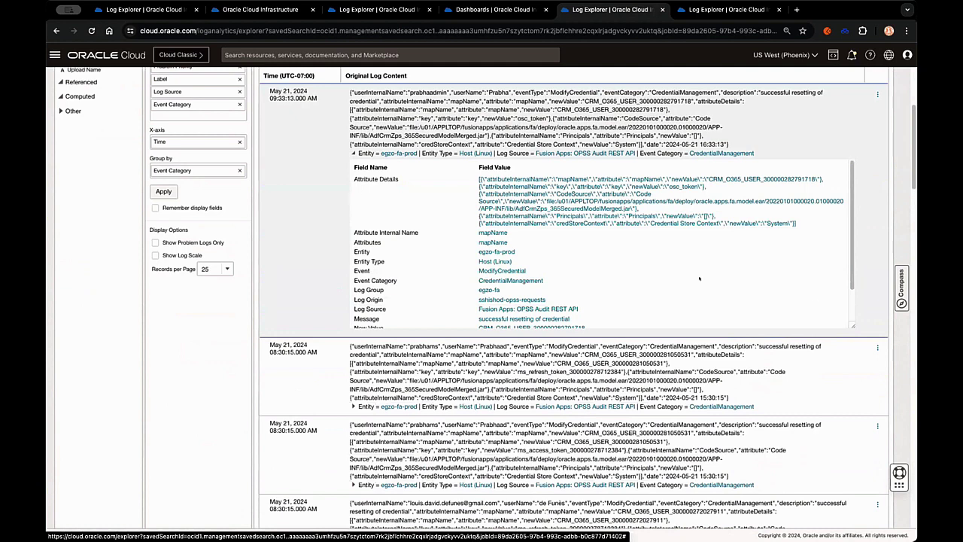
scroll(321, 232, up, 3)
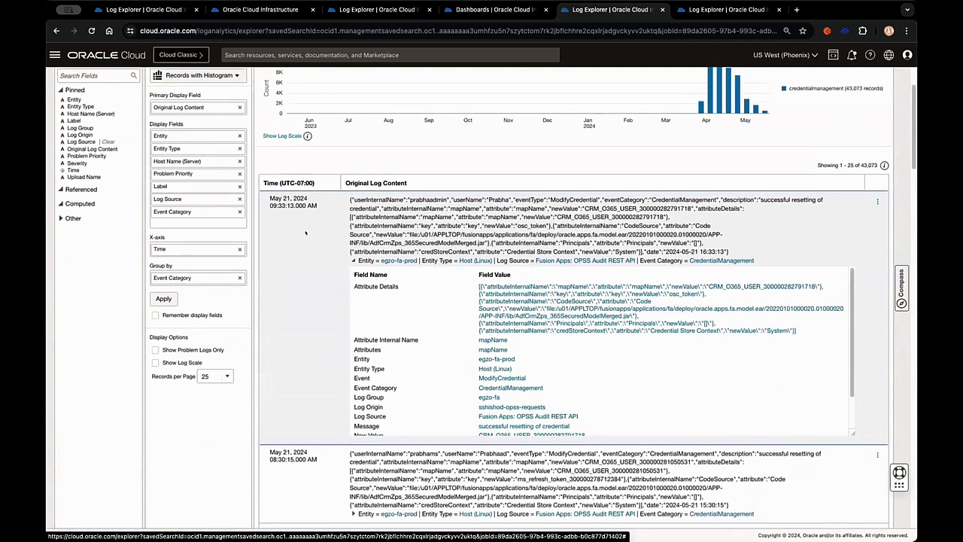
click(305, 233)
Switch to the Oracle Integration Insight dashboard and display the Milestones Trend chart on a log scale
click(497, 10)
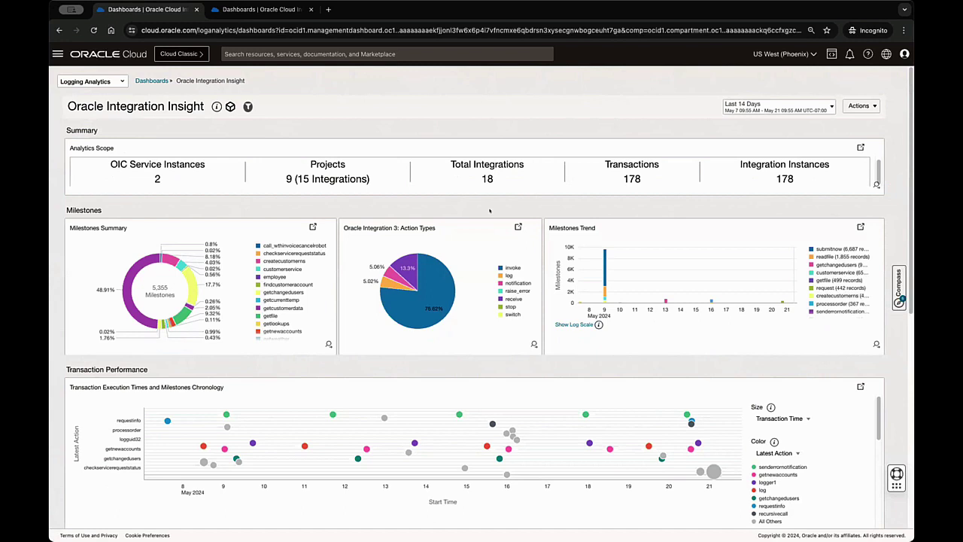
scroll(489, 210, down, 1)
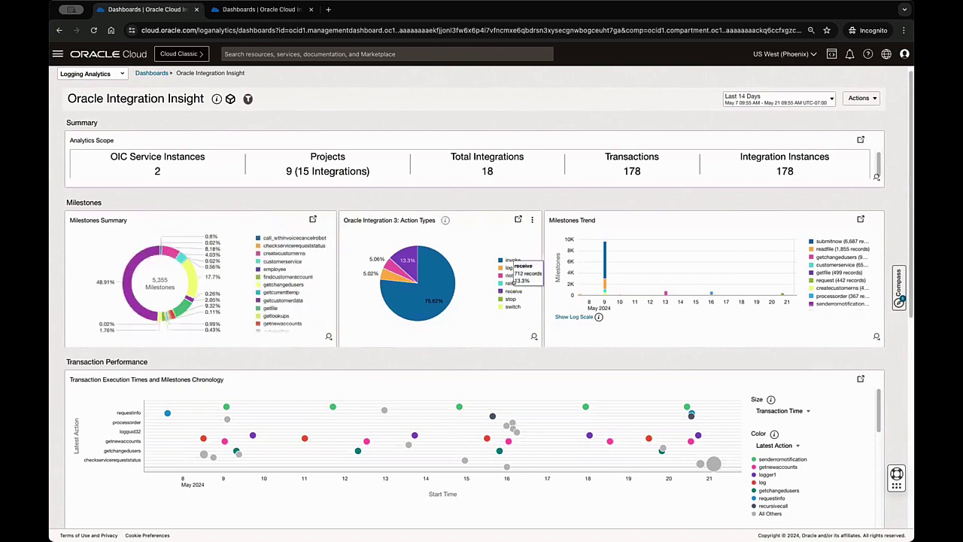
click(572, 316)
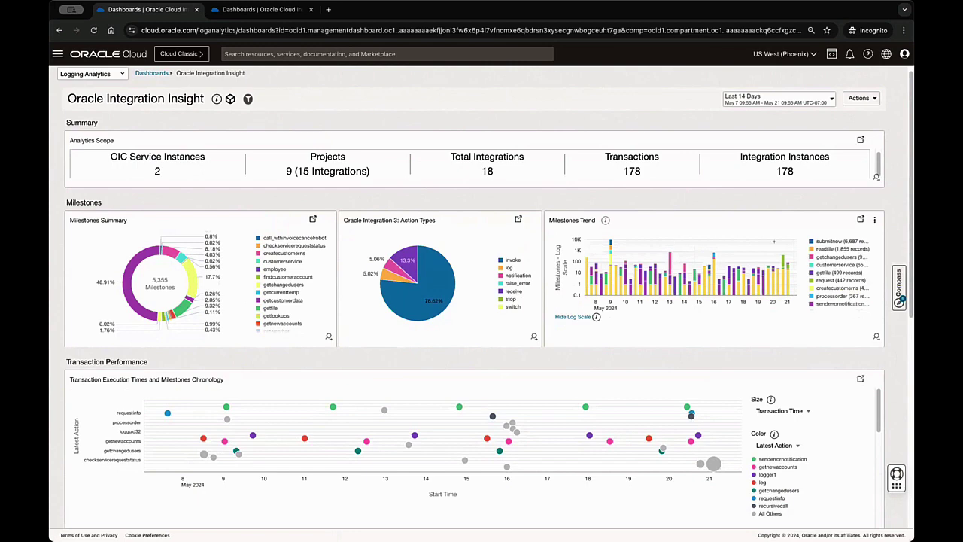
Examine the Oracle Integration Insight dashboard's filters, milestone charts, transaction performance and transaction tracking fields
scroll(602, 326, down, 1)
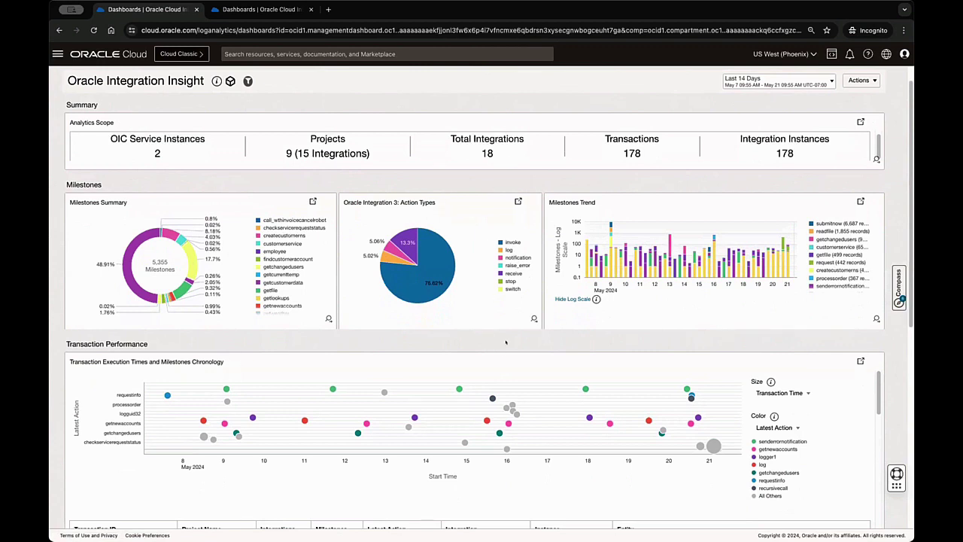
scroll(506, 336, down, 3)
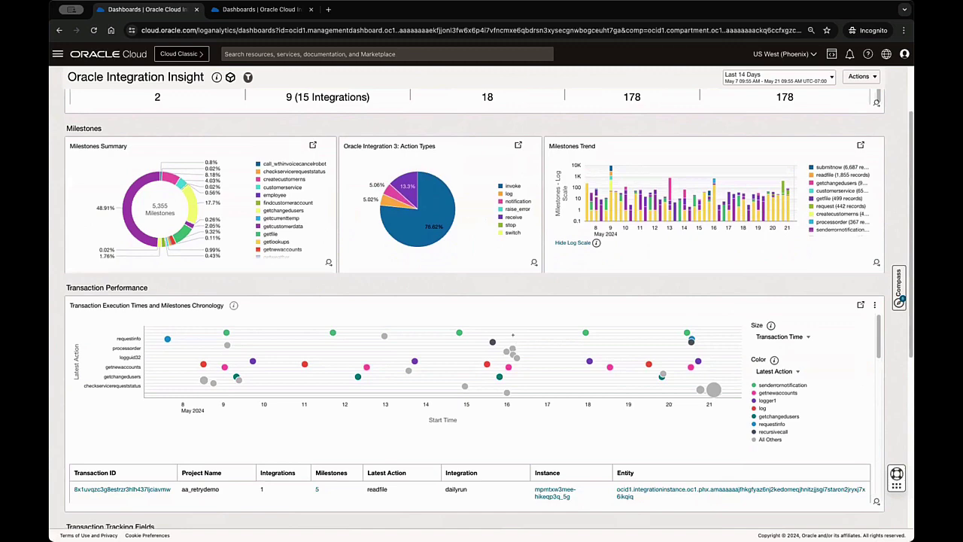
scroll(515, 346, up, 5)
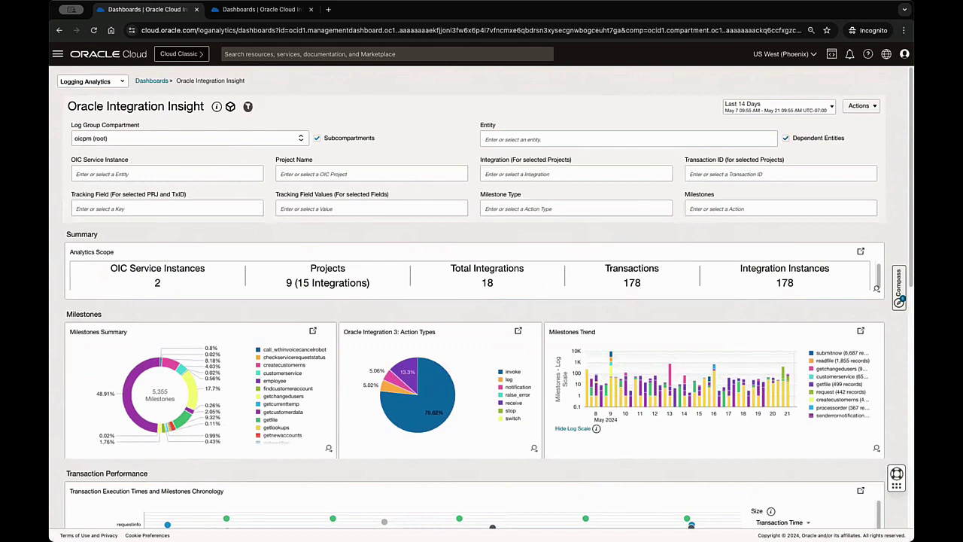
scroll(335, 296, down, 5)
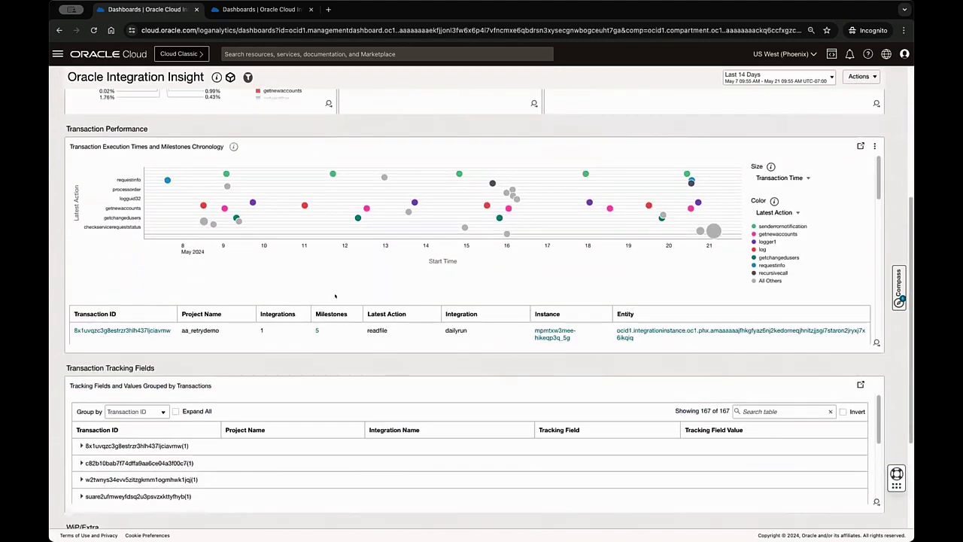
Open the milestones timeline for the aa_netsuite transaction in the Transaction Execution Times and Milestones Chronology table
scroll(336, 296, up, 2)
mouse_move(364, 267)
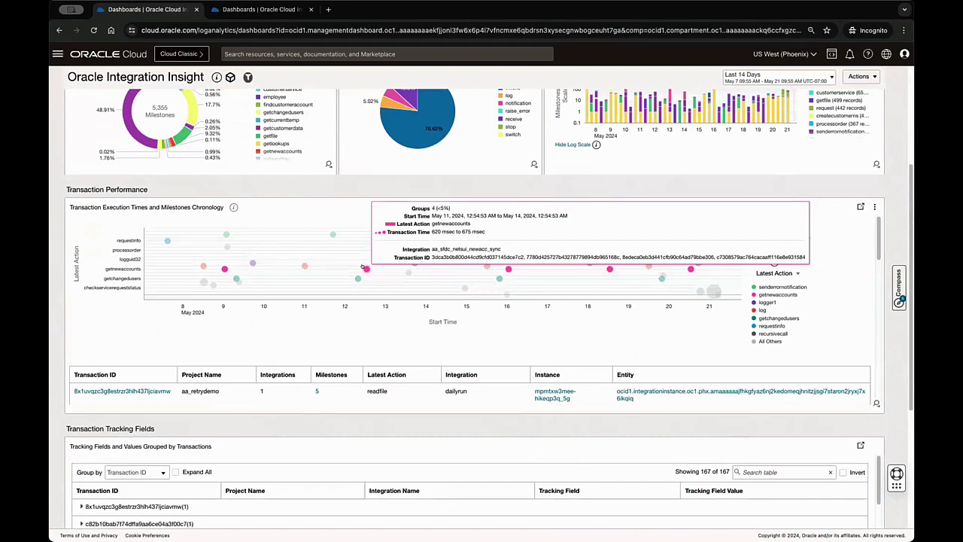
scroll(389, 290, down, 3)
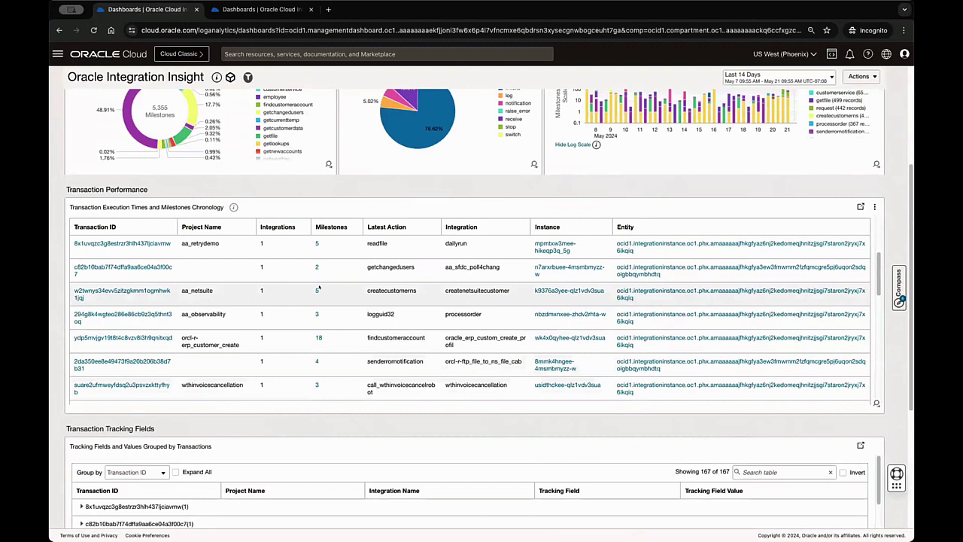
click(317, 290)
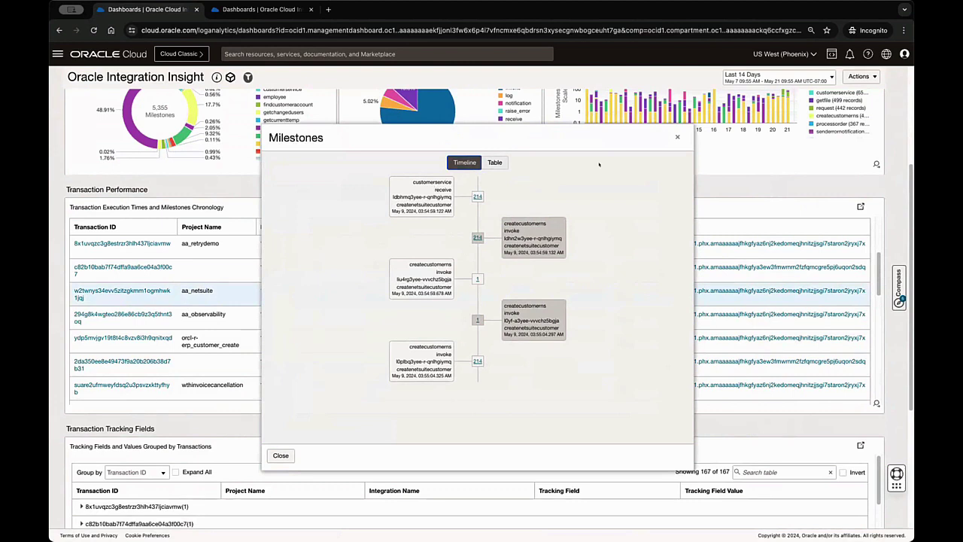
Review the milestones timeline of the orcl-r-erp_customer_create transaction in the Transaction Execution Times and Milestones Chronology table
click(677, 137)
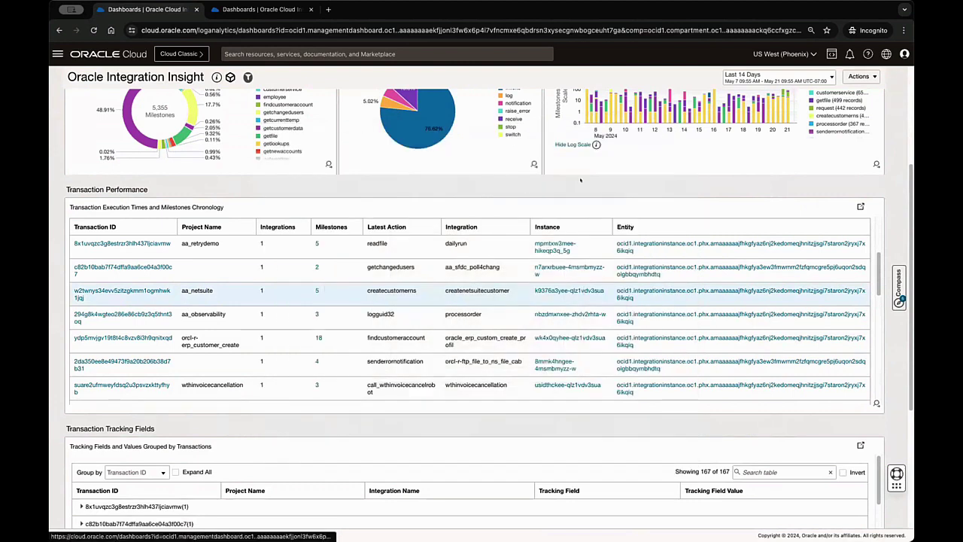
click(317, 337)
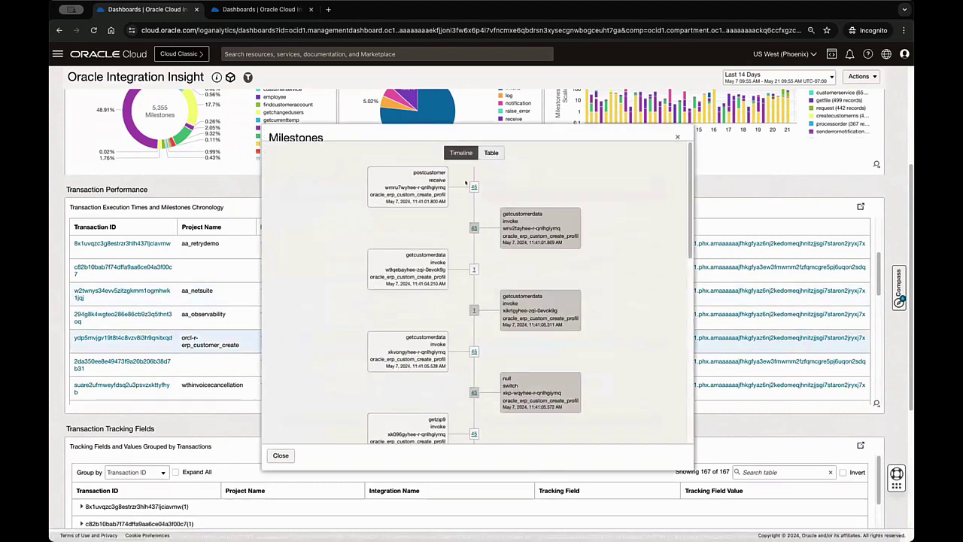
scroll(451, 364, down, 10)
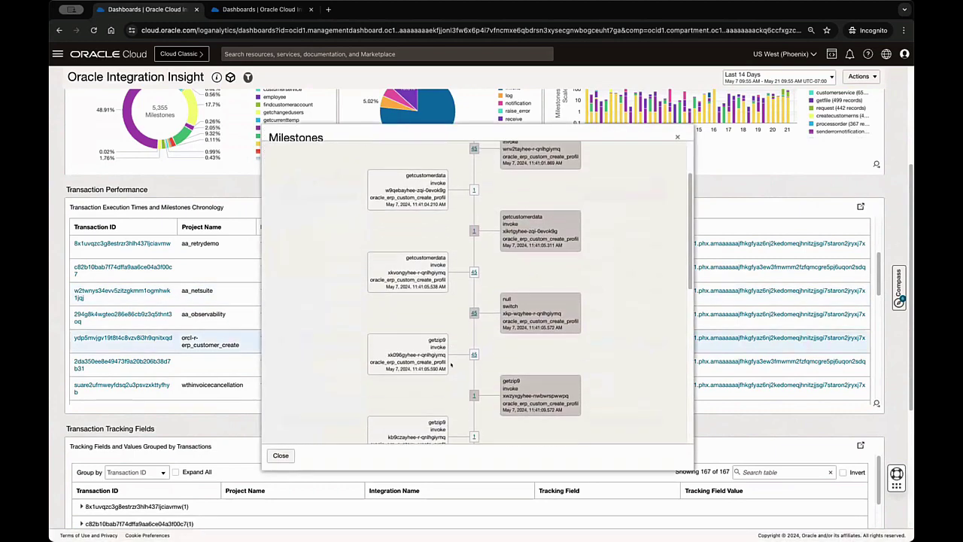
scroll(451, 365, up, 3)
scroll(896, 278, down, 5)
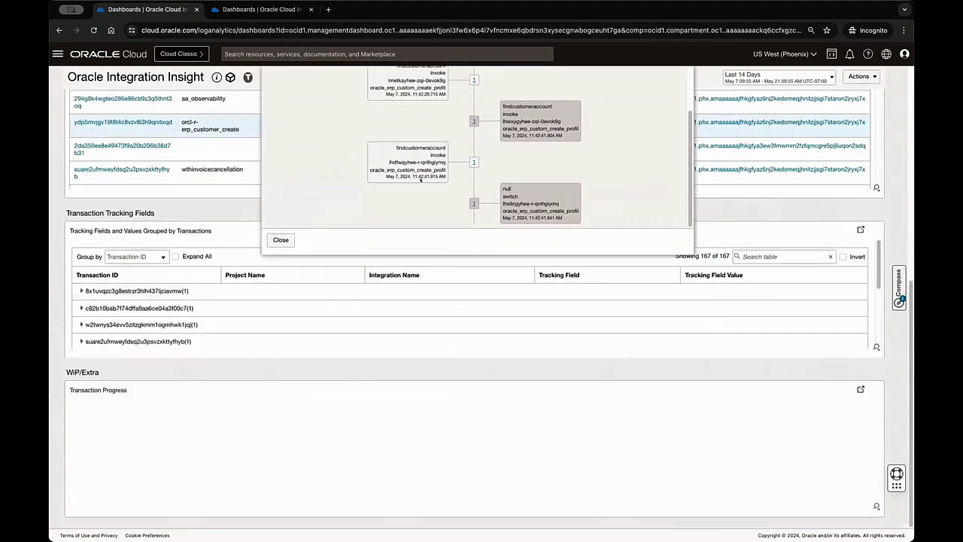
scroll(637, 228, up, 4)
scroll(636, 228, down, 2)
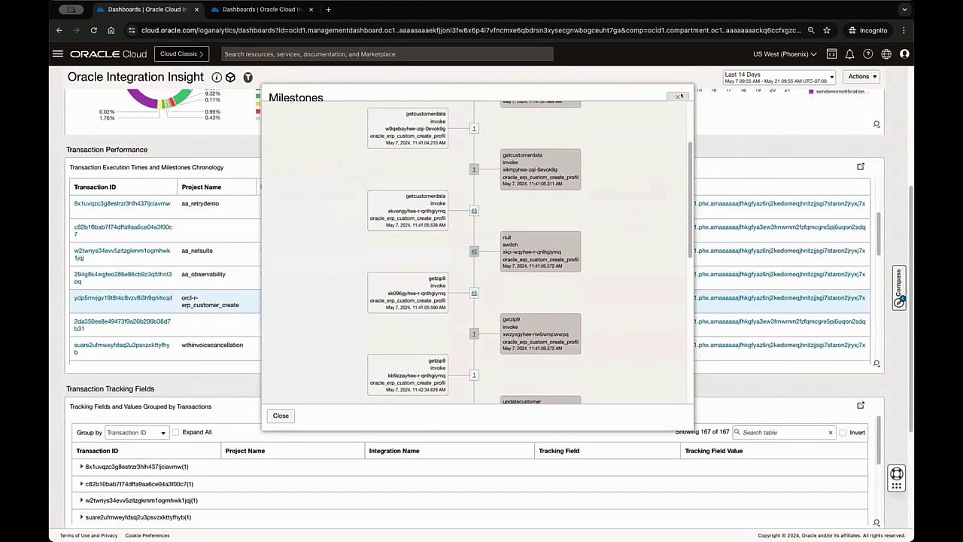
click(677, 97)
Expand the first two transactions under Transaction Tracking Fields to read their tracking fields and values
scroll(457, 382, down, 3)
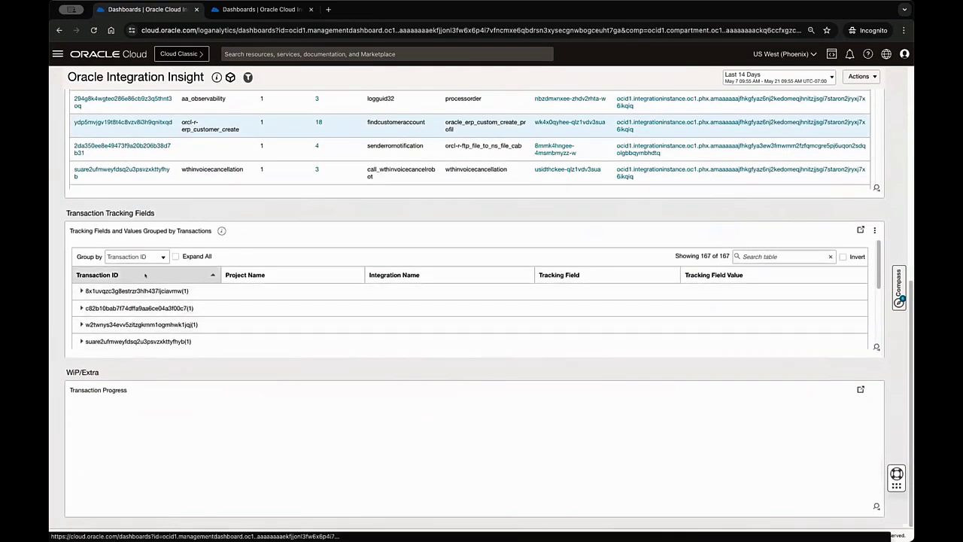
click(81, 291)
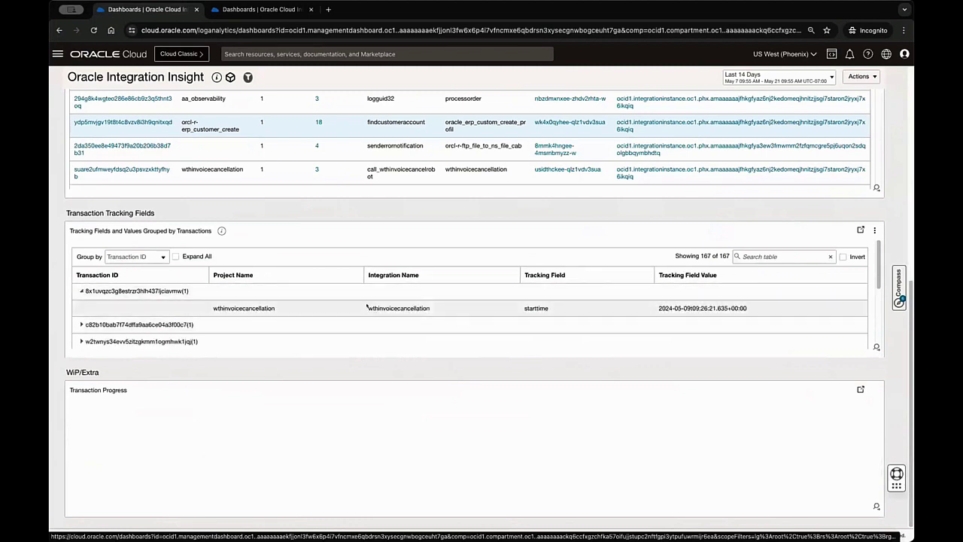
click(82, 324)
scroll(519, 298, down, 1)
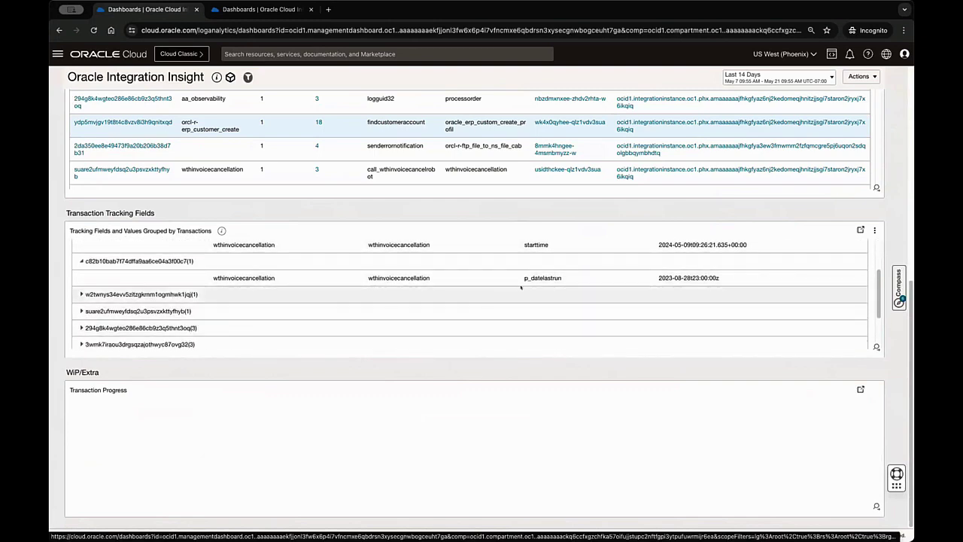
Open the Milestones Trend chart of the Oracle Integration Insight dashboard in Log Explorer
scroll(491, 294, up, 3)
scroll(527, 287, up, 4)
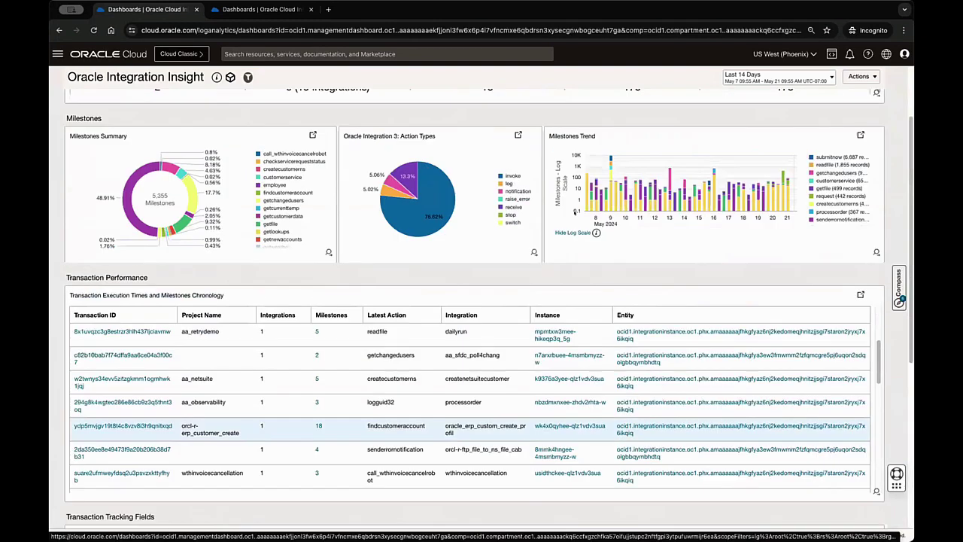
scroll(572, 275, up, 3)
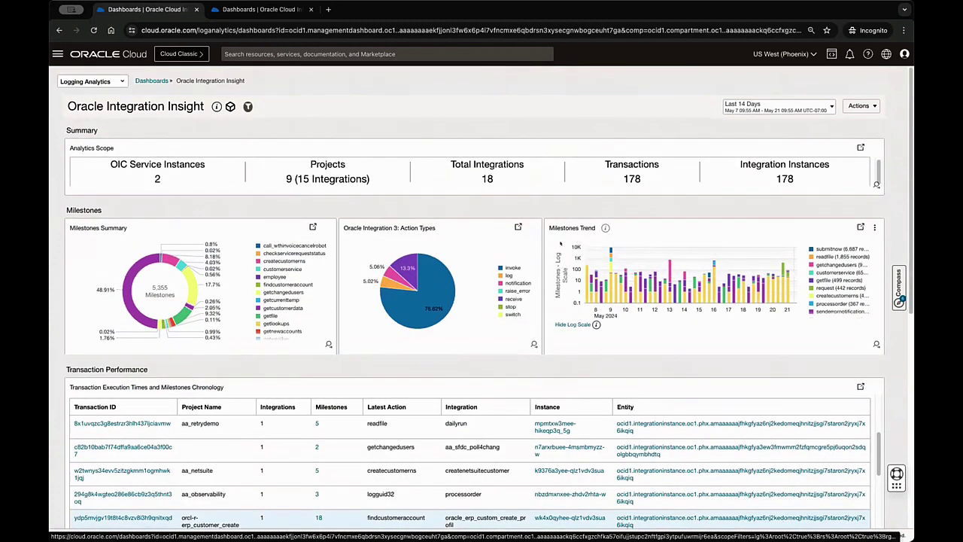
click(861, 227)
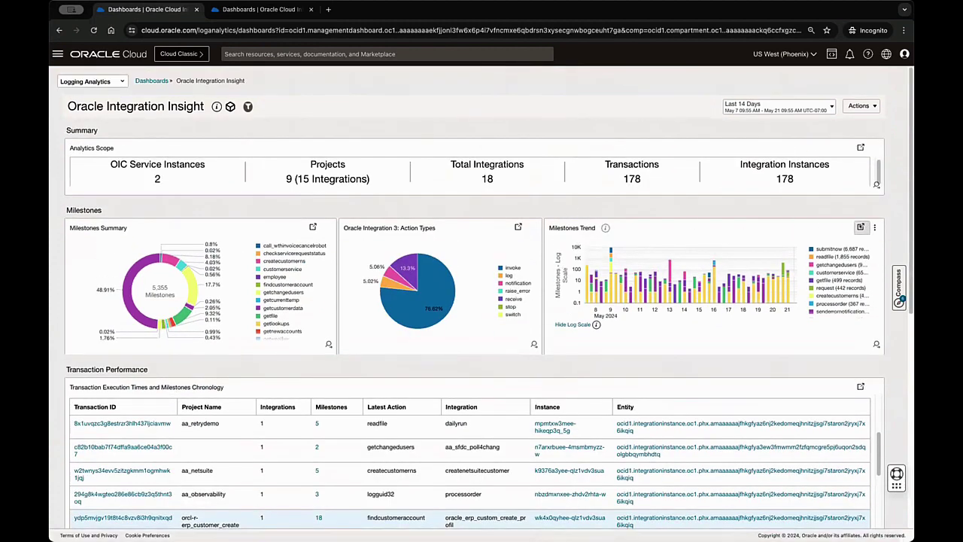
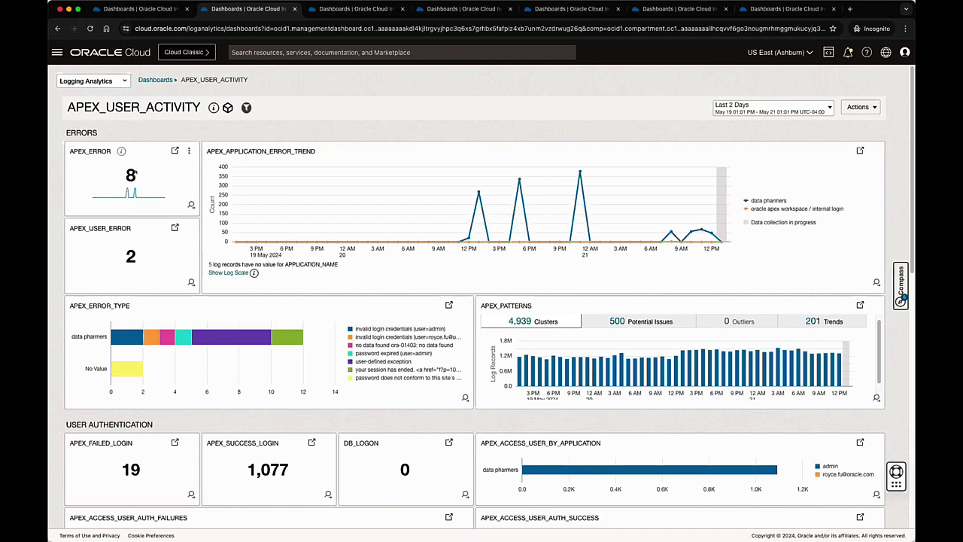
Open the APEX_ERROR widget of the APEX_USER_ACTIVITY dashboard in Log Explorer
scroll(359, 134, down, 1)
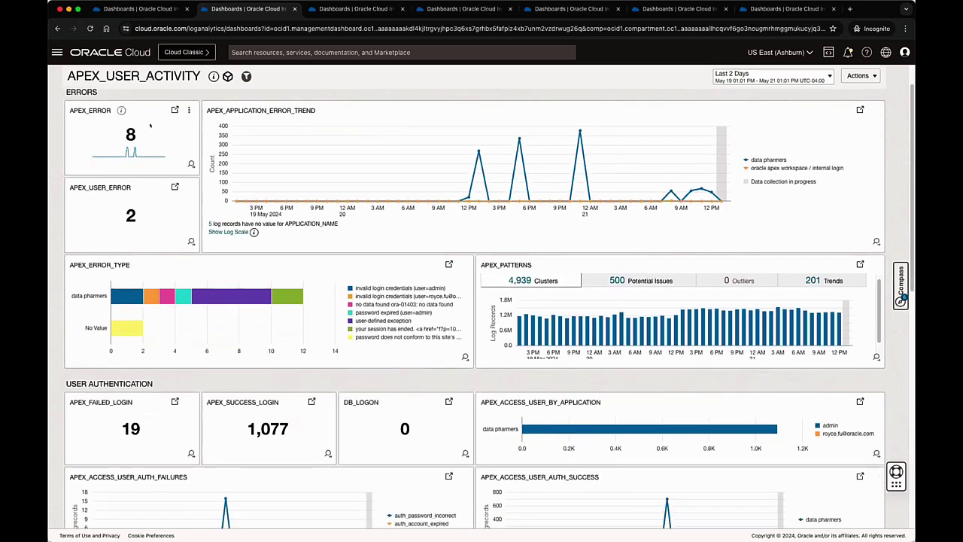
scroll(124, 126, up, 1)
scroll(98, 128, down, 1)
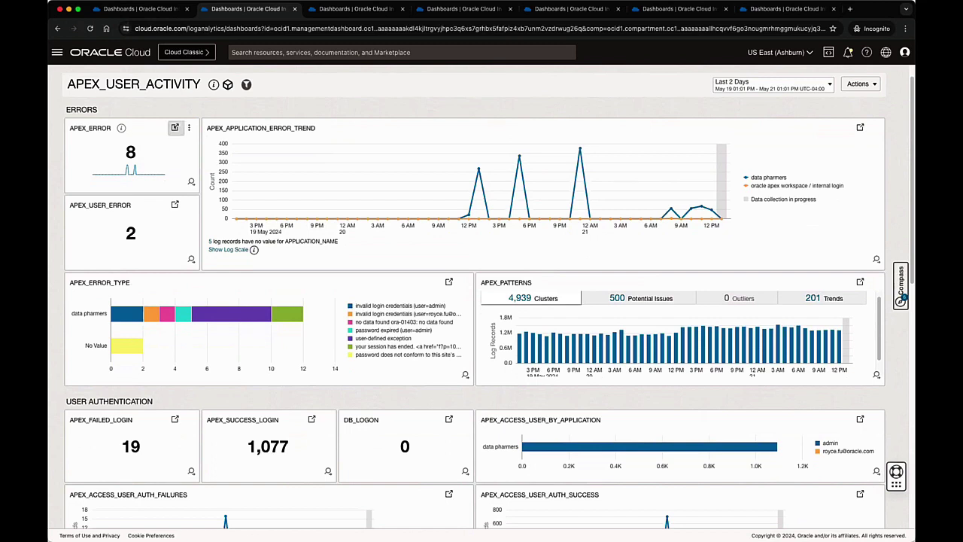
click(175, 127)
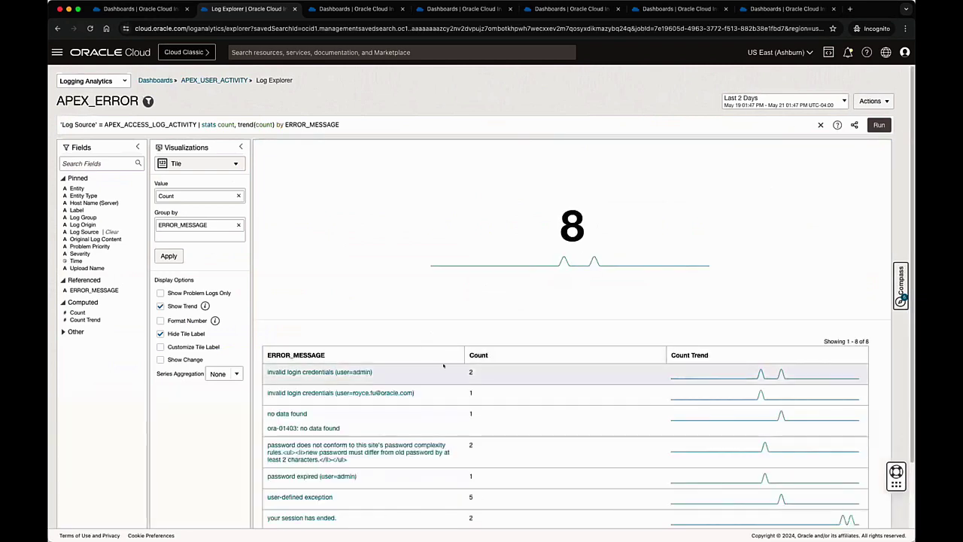
Review the APEX_ERROR results grouped by error message, including each message's count and trend
scroll(440, 379, down, 2)
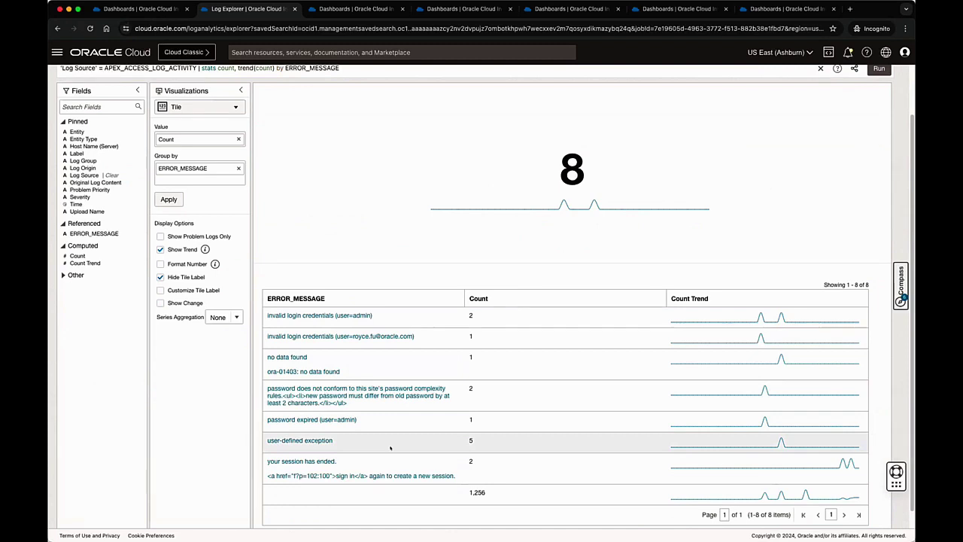
scroll(390, 447, up, 1)
scroll(390, 448, up, 2)
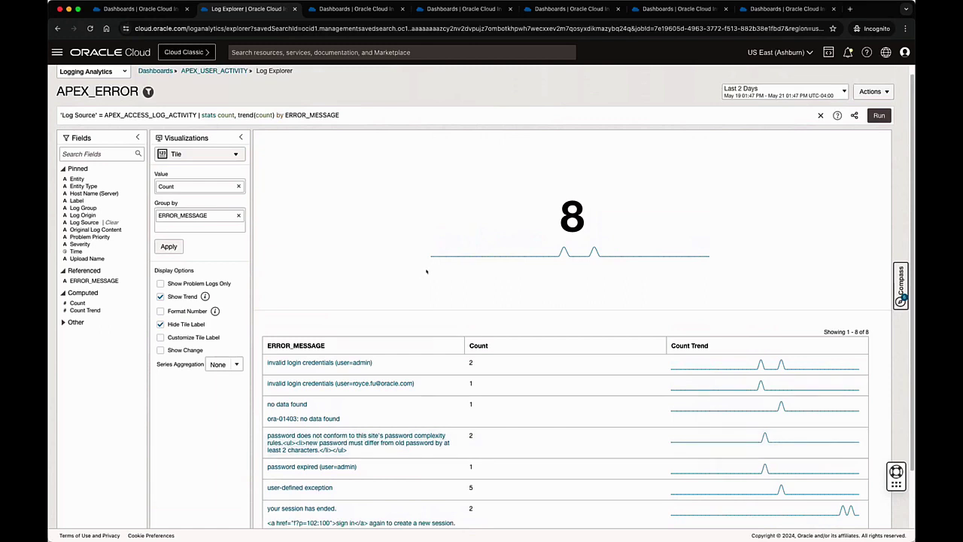
scroll(414, 243, up, 1)
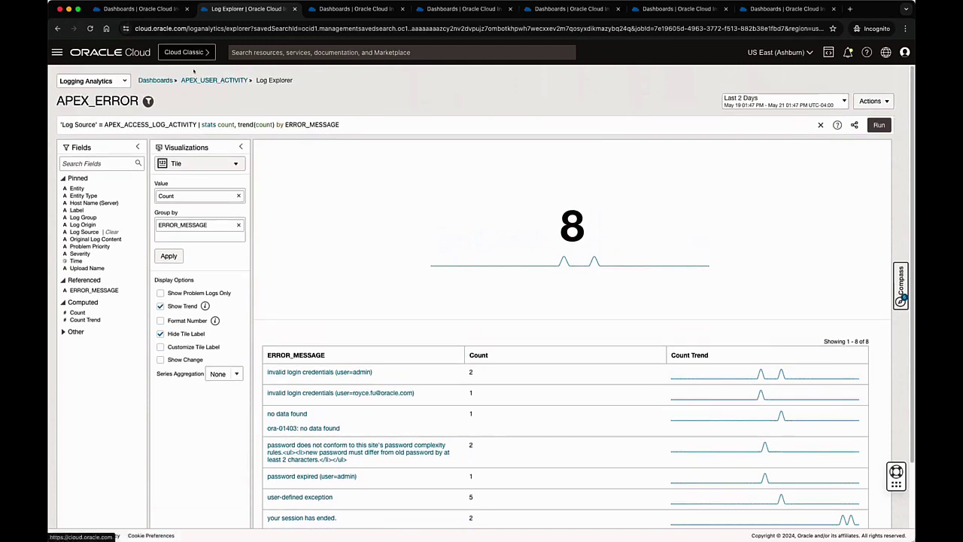
Return to the APEX_USER_ACTIVITY dashboard and examine its error type and pattern charts
click(57, 28)
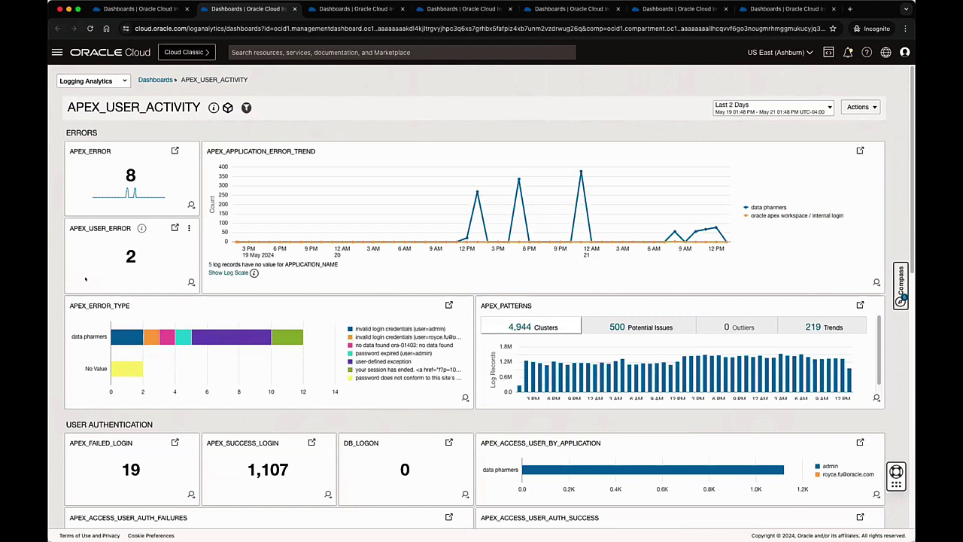
scroll(85, 280, down, 1)
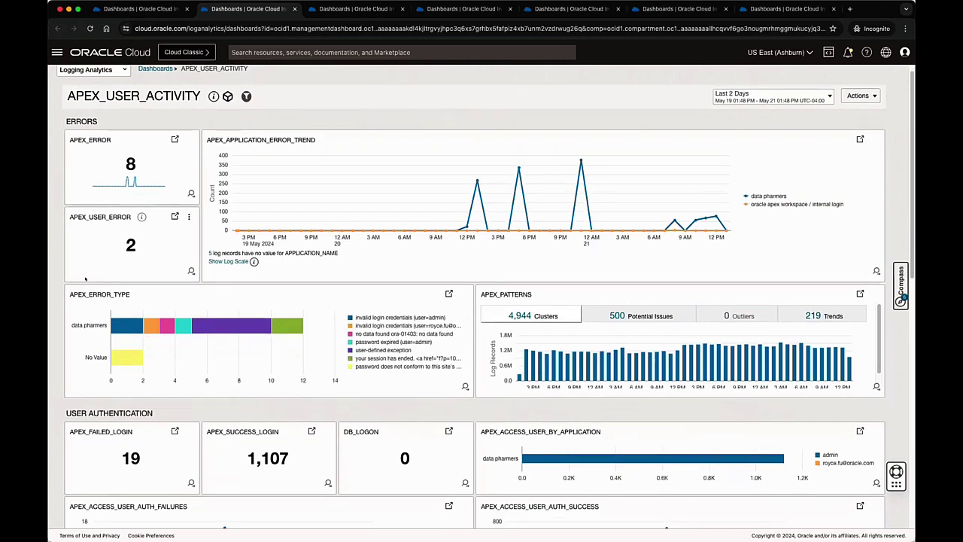
scroll(85, 280, down, 3)
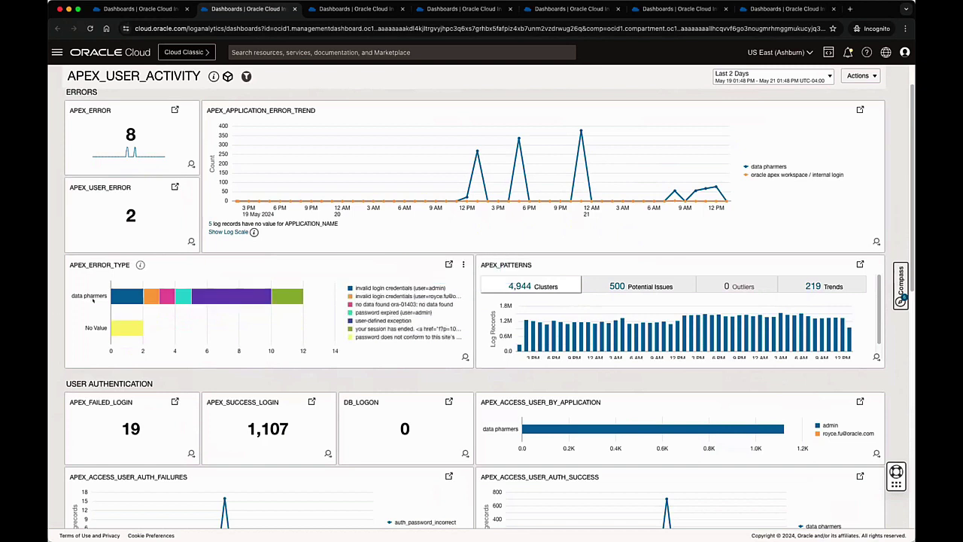
scroll(93, 300, down, 2)
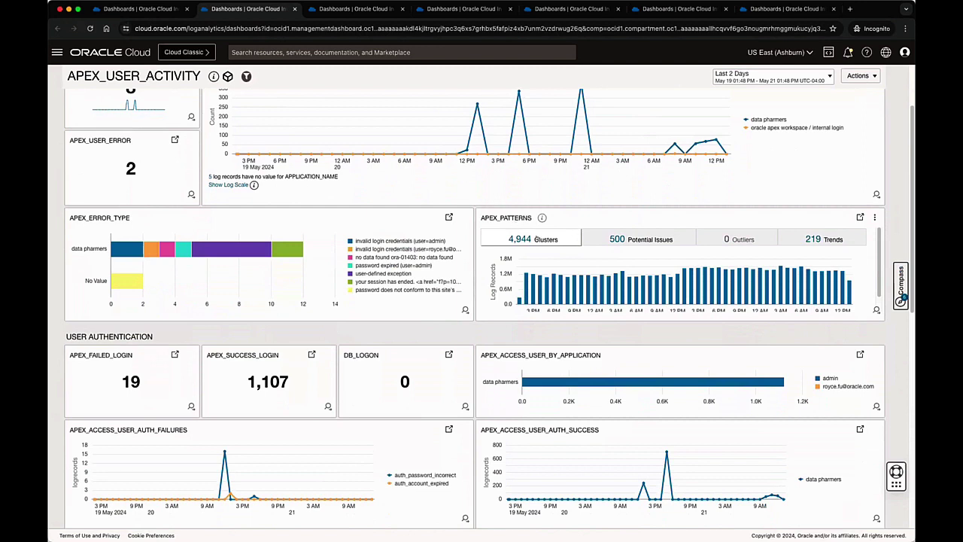
mouse_move(535, 239)
scroll(522, 259, down, 1)
Examine the User Authentication widgets for failed and successful logins, access by application and authentication failure types
scroll(498, 315, down, 5)
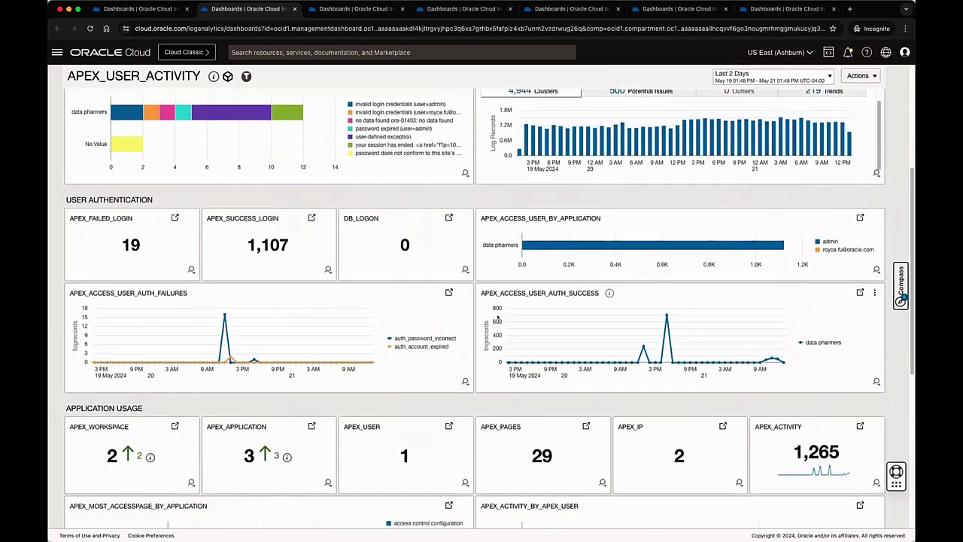
scroll(497, 317, down, 1)
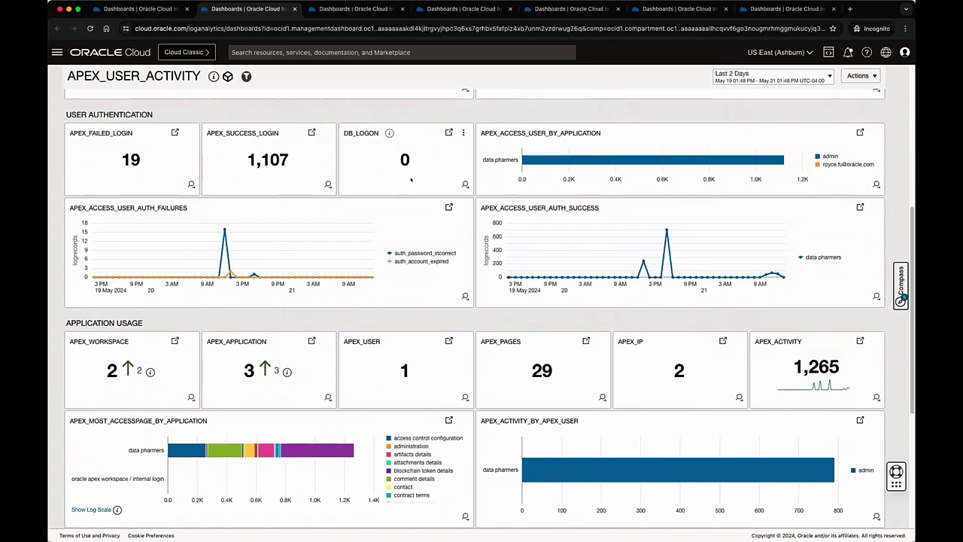
scroll(411, 180, down, 1)
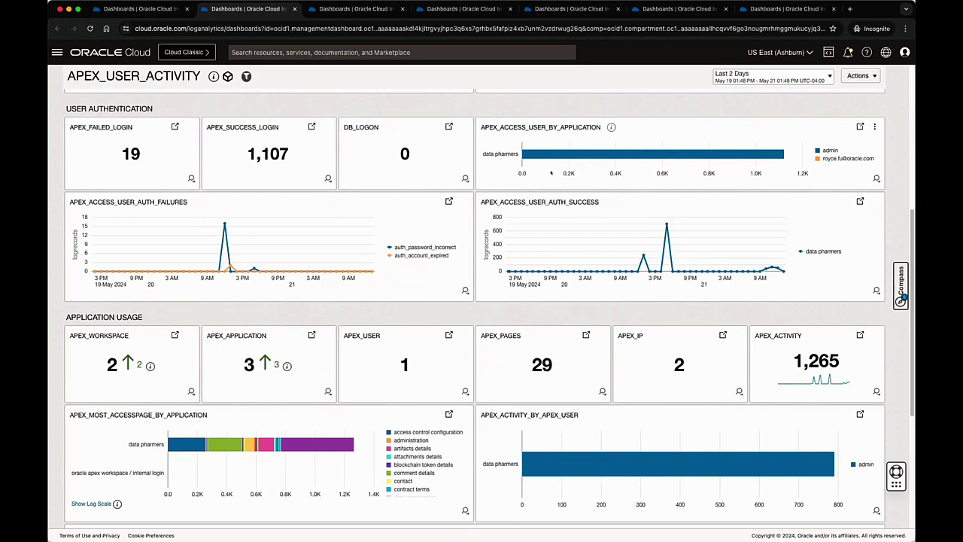
mouse_move(424, 256)
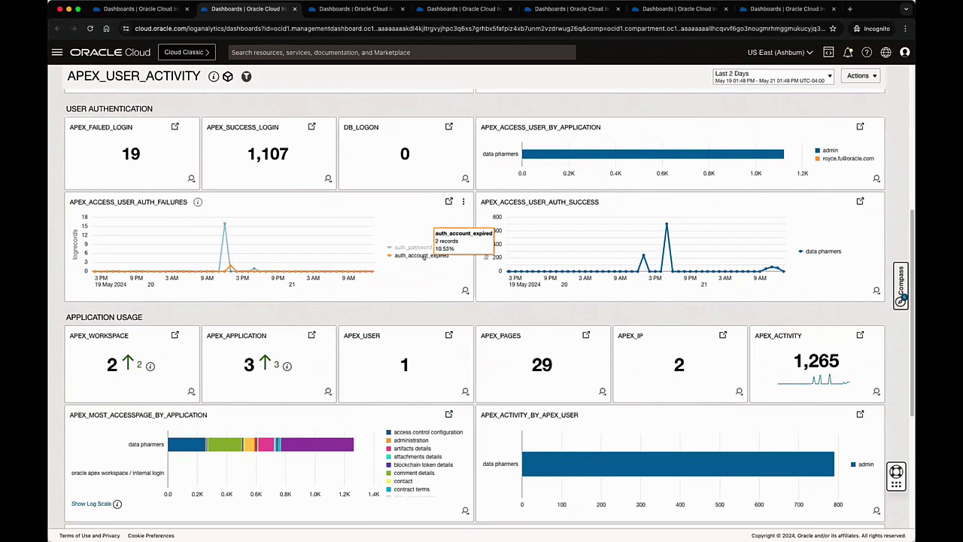
scroll(508, 284, down, 2)
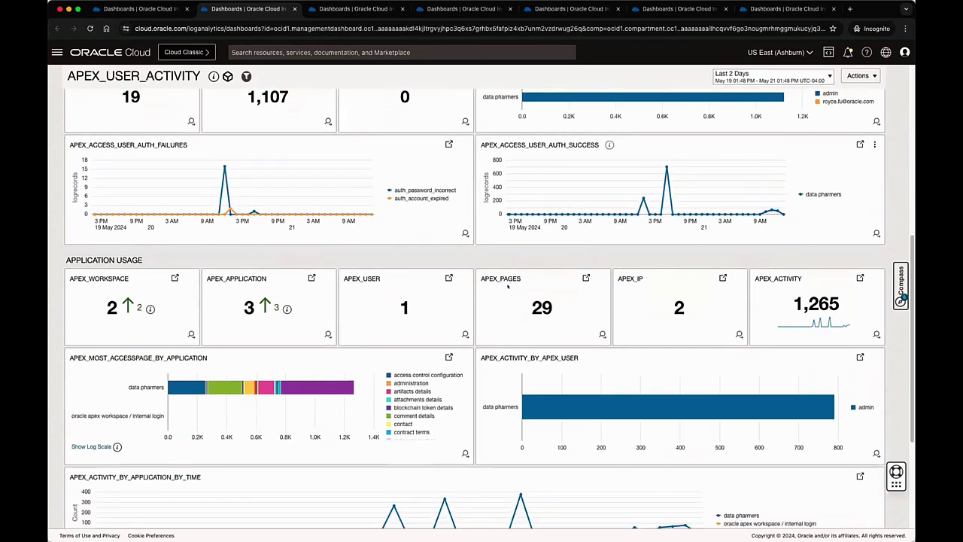
Examine the Application Usage widgets and the database CPU and storage utilization chart of the APEX_USER_ACTIVITY dashboard
scroll(508, 285, down, 3)
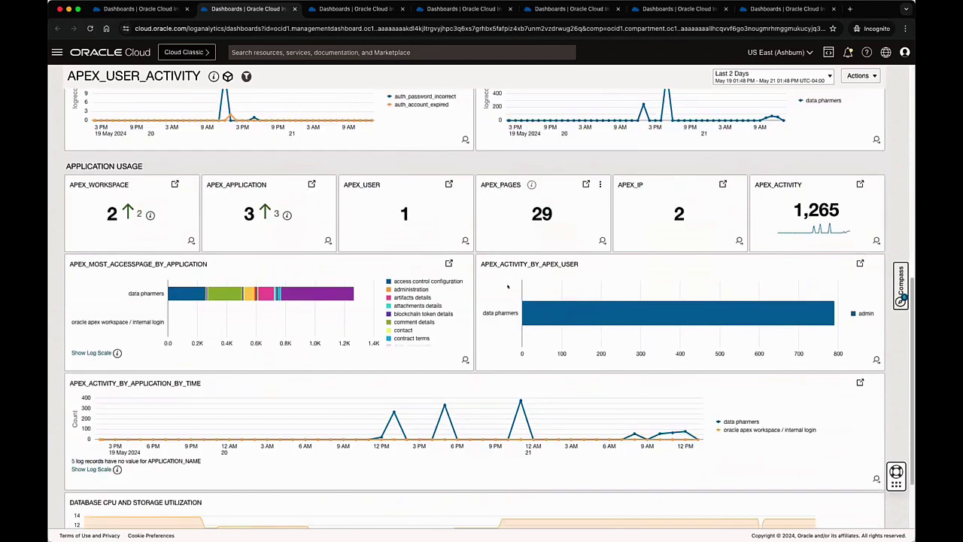
scroll(508, 286, down, 2)
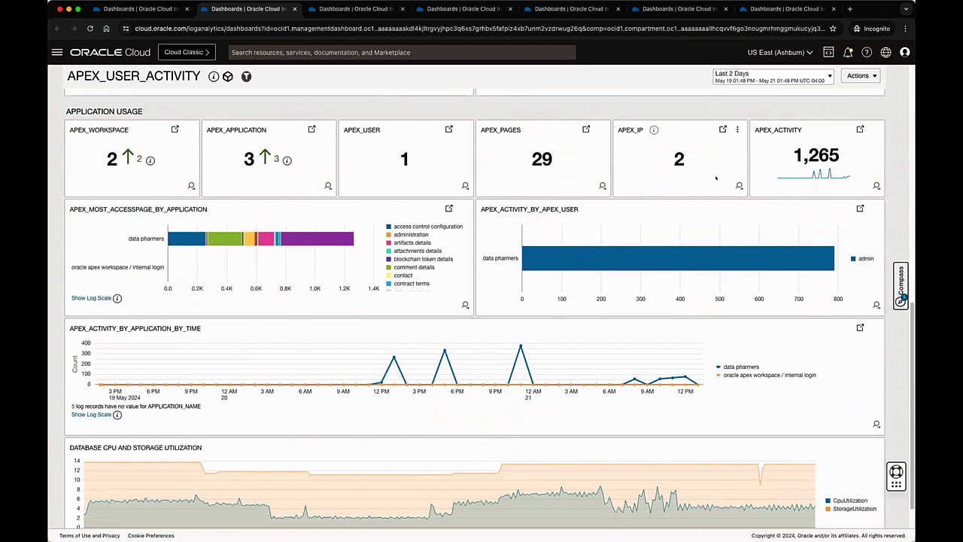
scroll(638, 280, down, 2)
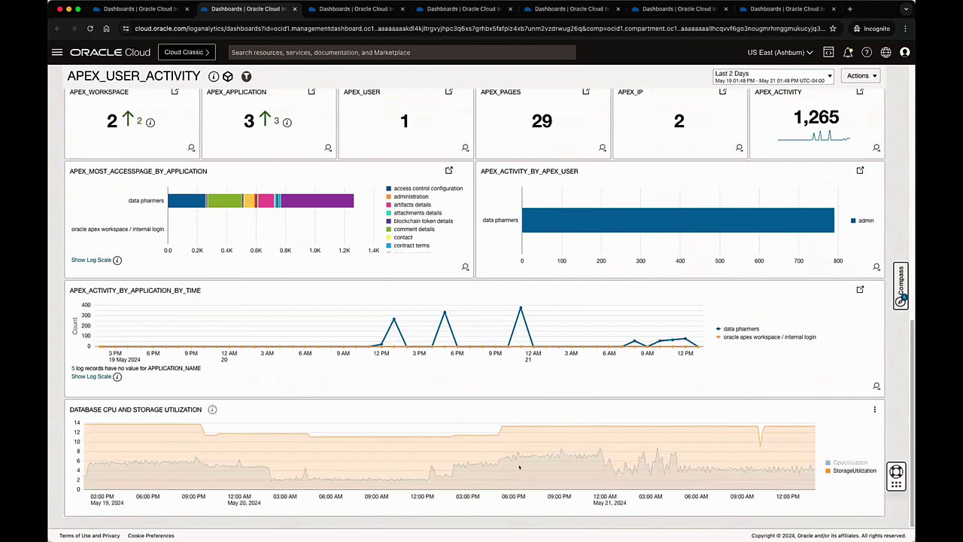
mouse_move(545, 454)
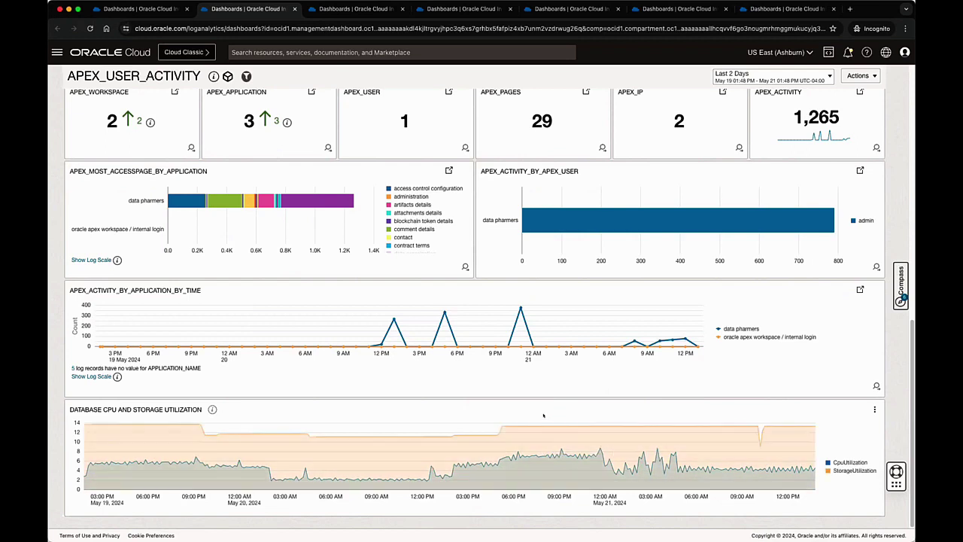
Open Top pages from the APM APEX dashboard in Trace Explorer and sort the pages by duration, longest first
click(354, 8)
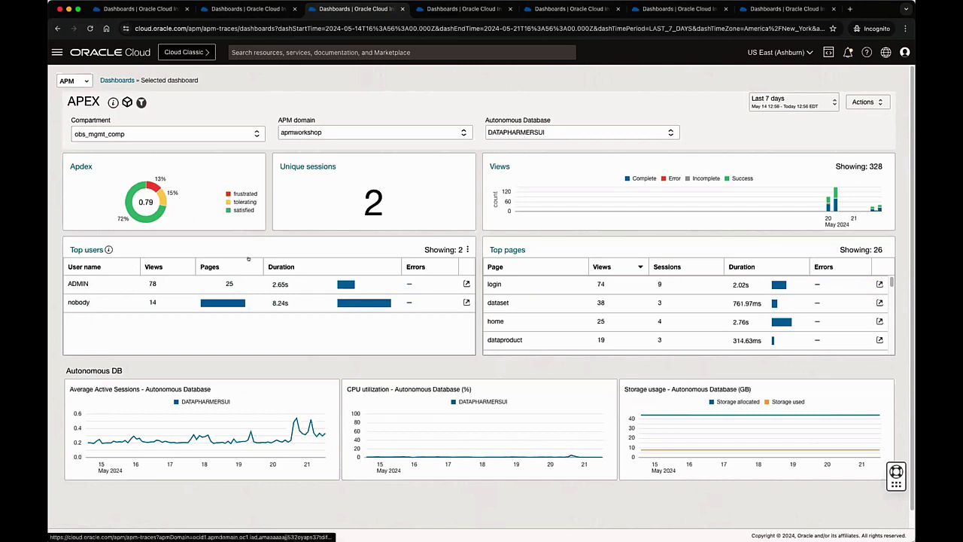
click(499, 250)
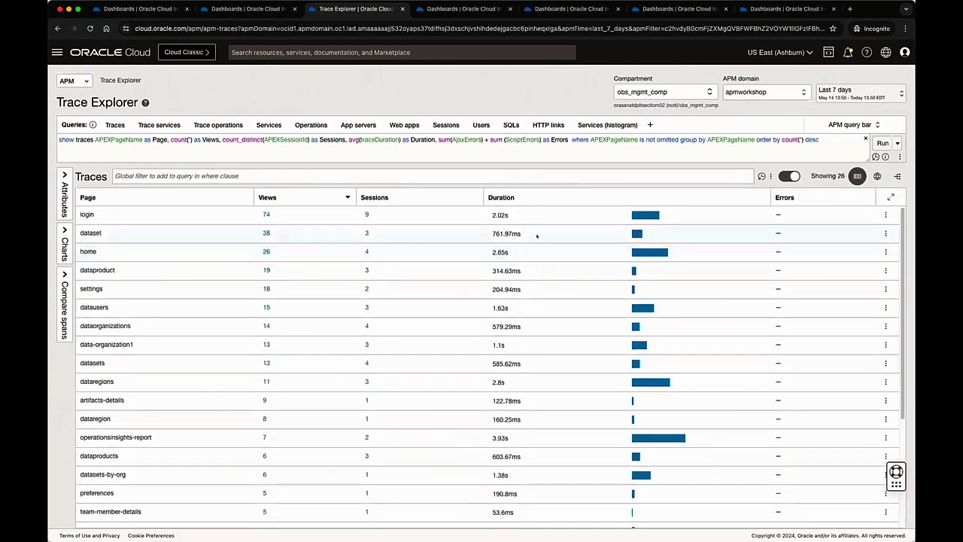
click(761, 197)
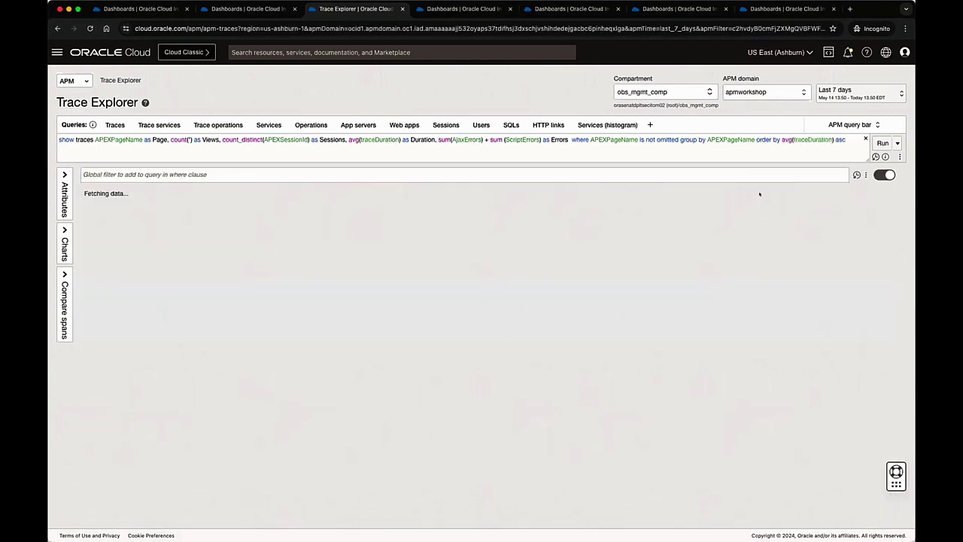
click(760, 196)
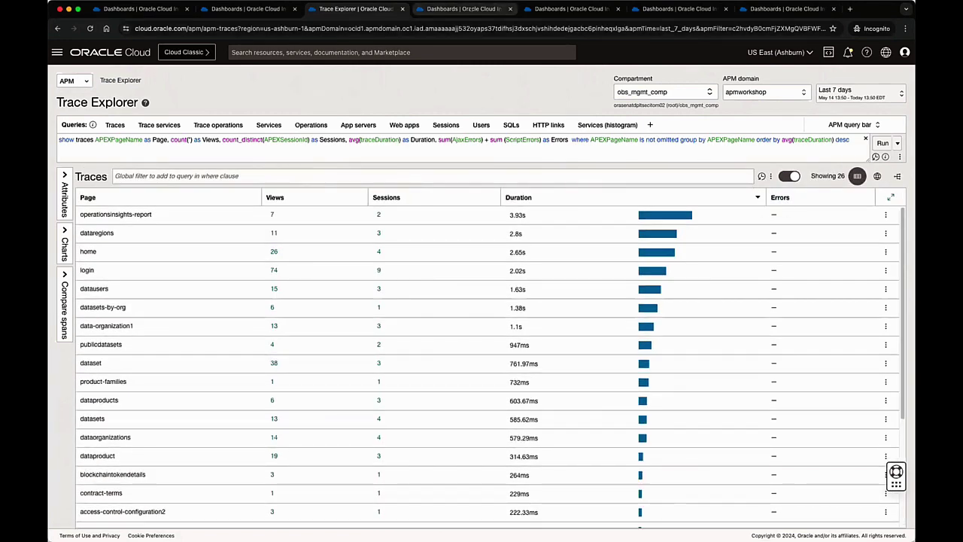
Open the Oracle Database Audit Analysis dashboard and examine its audit events by user name, DML actions and transaction control actions by database
click(466, 9)
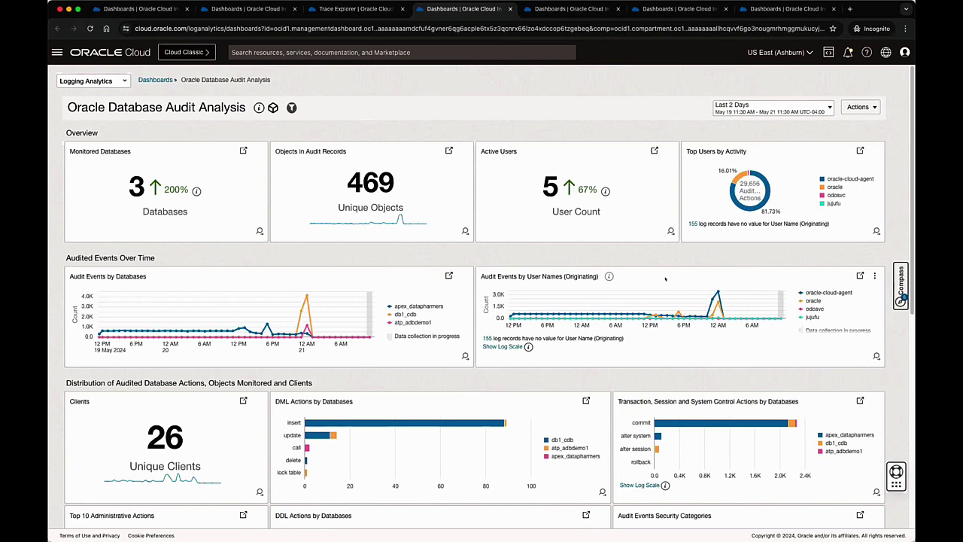
mouse_move(813, 293)
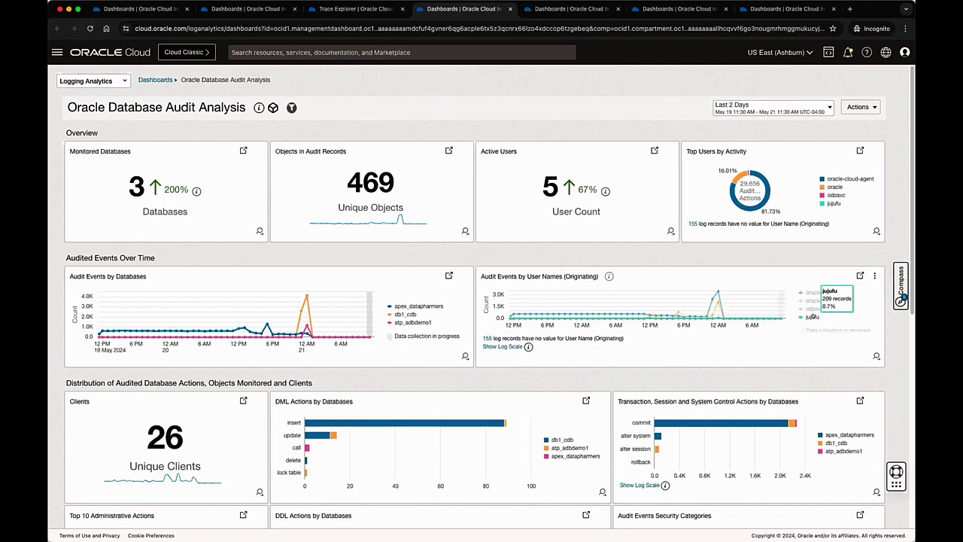
scroll(681, 367, down, 2)
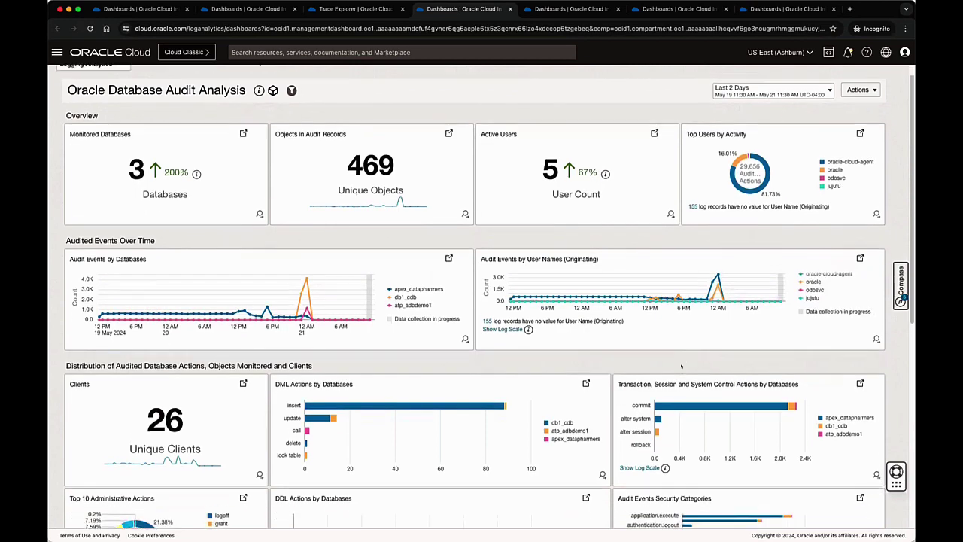
scroll(681, 366, down, 4)
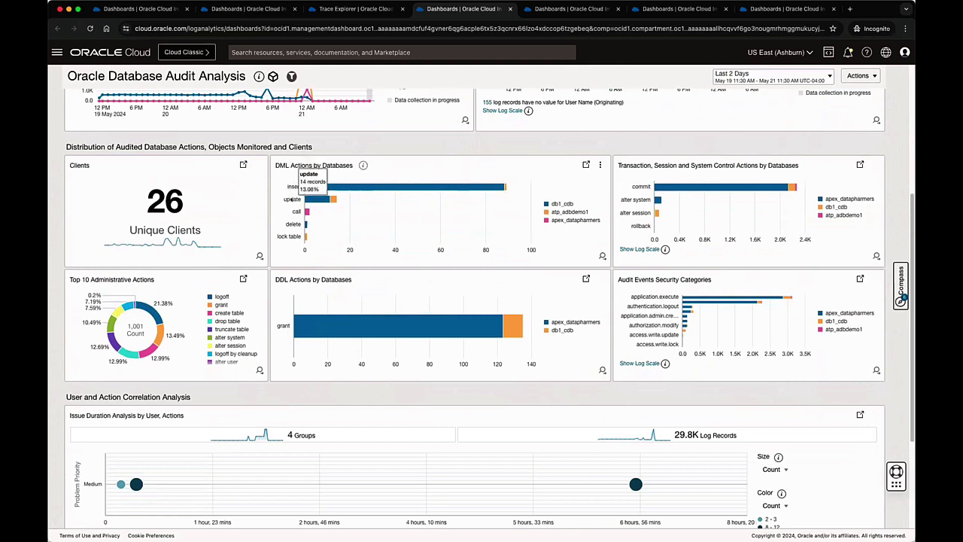
mouse_move(293, 231)
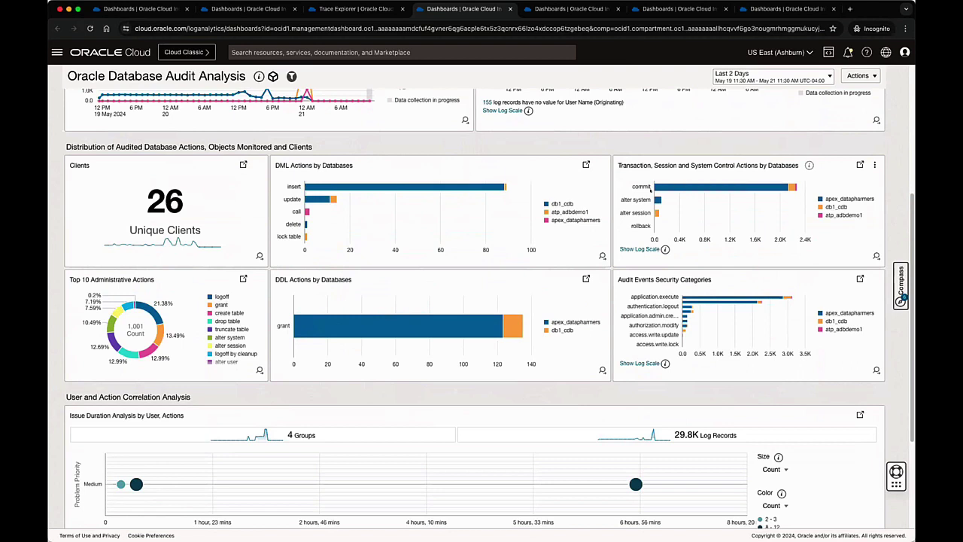
mouse_move(828, 207)
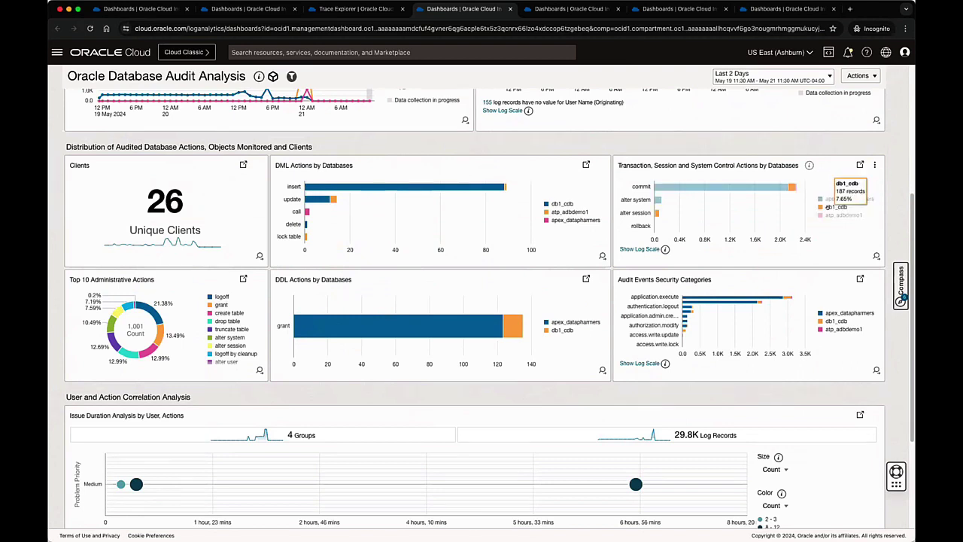
Examine the Top 10 Administrative Actions and the Issue Duration Analysis by User, Actions chart of the database audit dashboard
scroll(677, 241, down, 2)
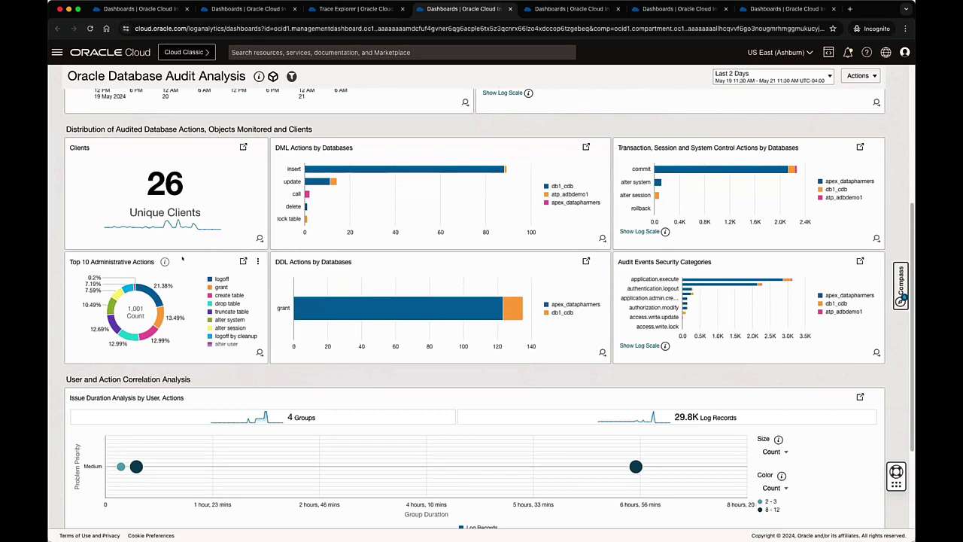
scroll(183, 259, down, 2)
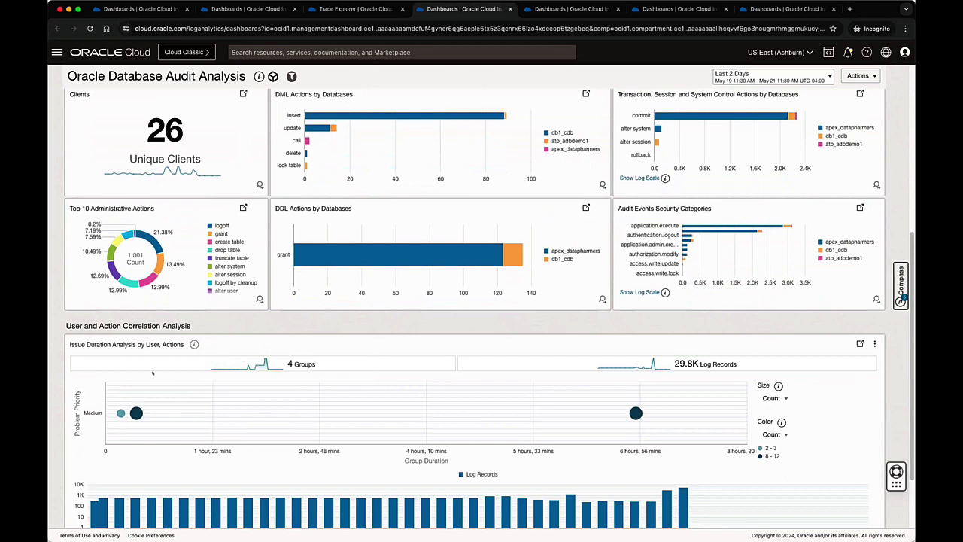
mouse_move(136, 412)
mouse_move(636, 413)
scroll(587, 387, down, 2)
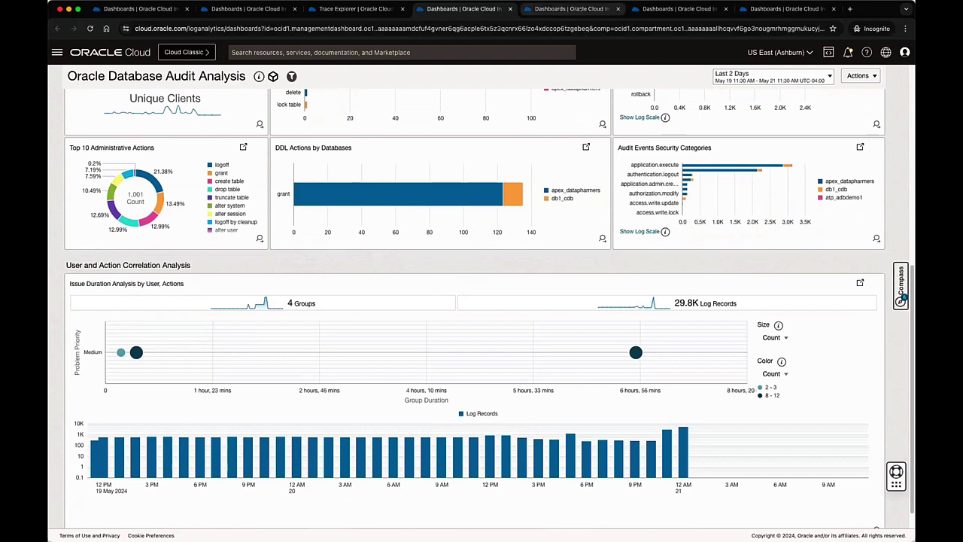
Open the OCI Audit Analysis dashboard and examine its user activity, active users per hour, API endpoint actions and Actions by Path widgets
click(578, 9)
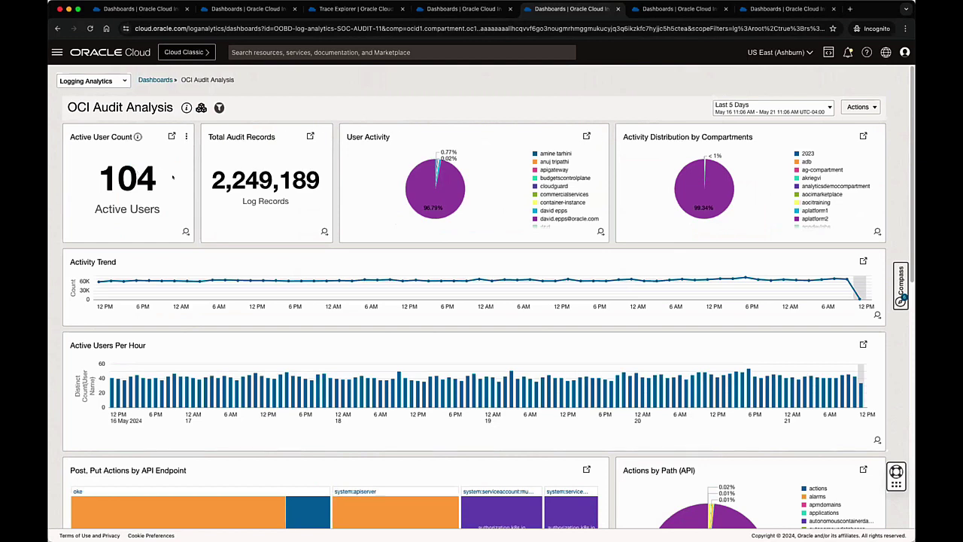
mouse_move(422, 174)
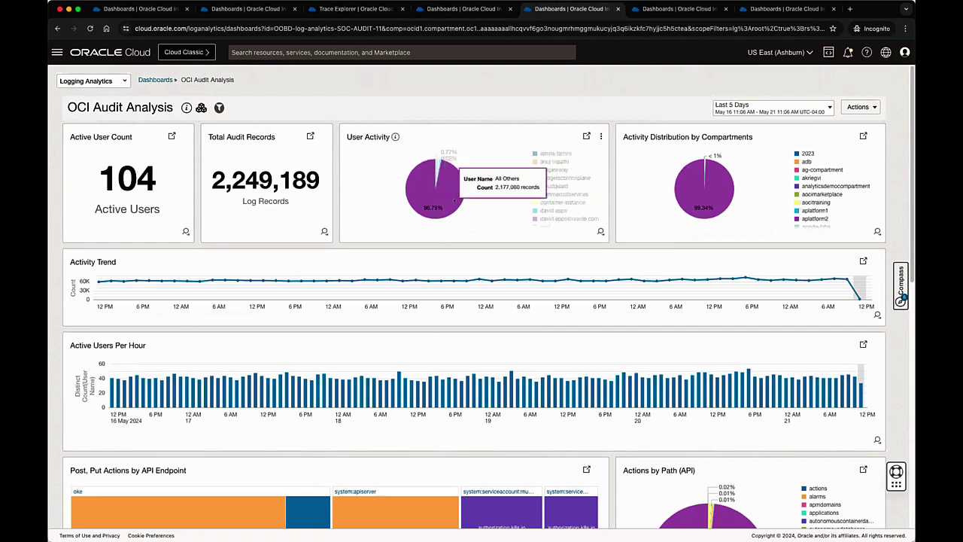
scroll(514, 287, down, 3)
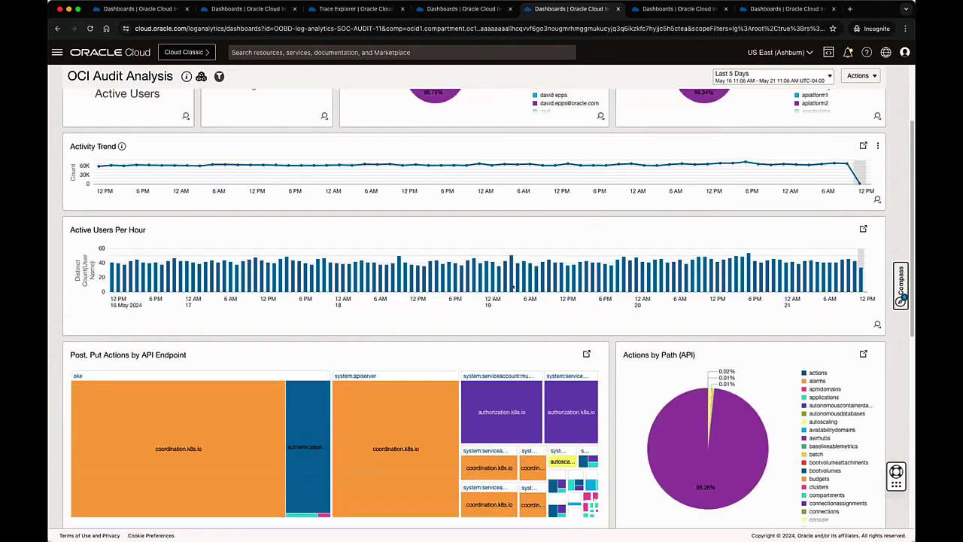
scroll(513, 287, down, 1)
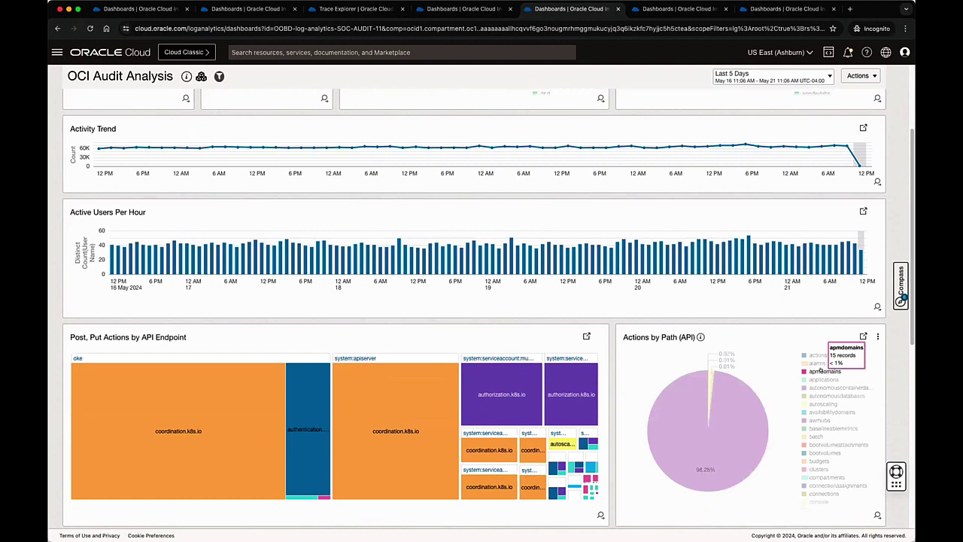
Open the Enterprise Network (VCNs) Overview dashboard and examine its subnet traffic distribution and packet charts
click(672, 9)
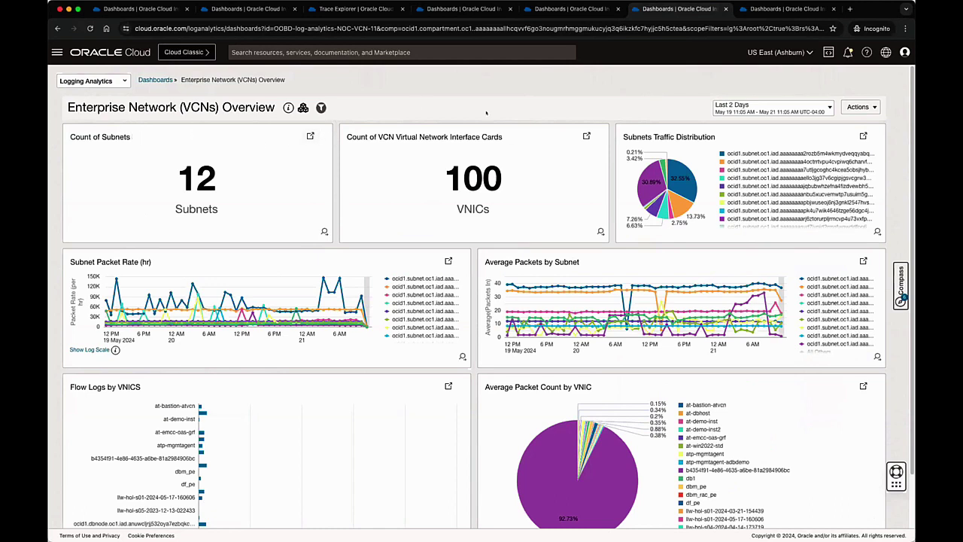
mouse_move(662, 162)
scroll(392, 375, down, 2)
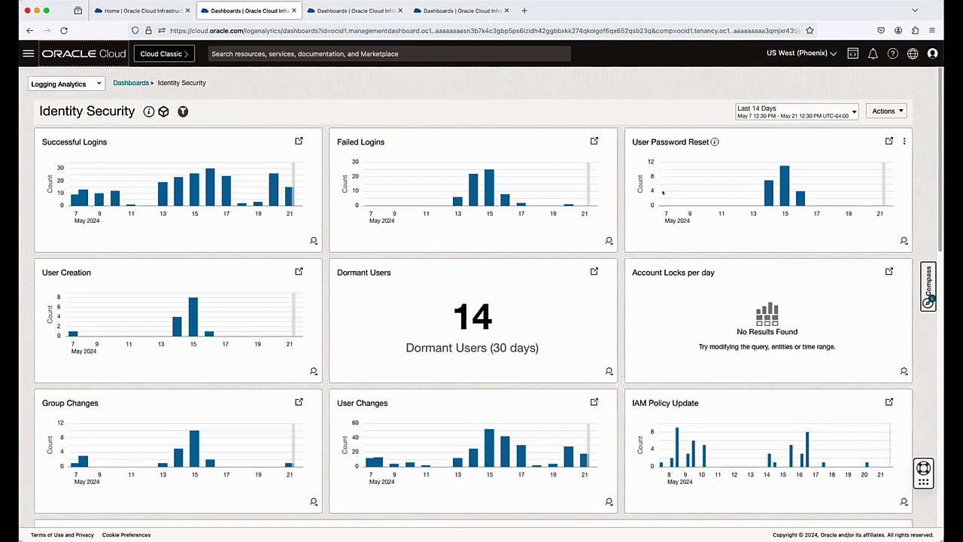
Examine the Identity Security dashboard's dormant users, group, user and IAM policy changes, down to the Trend of Identity API Calls
scroll(445, 315, down, 1)
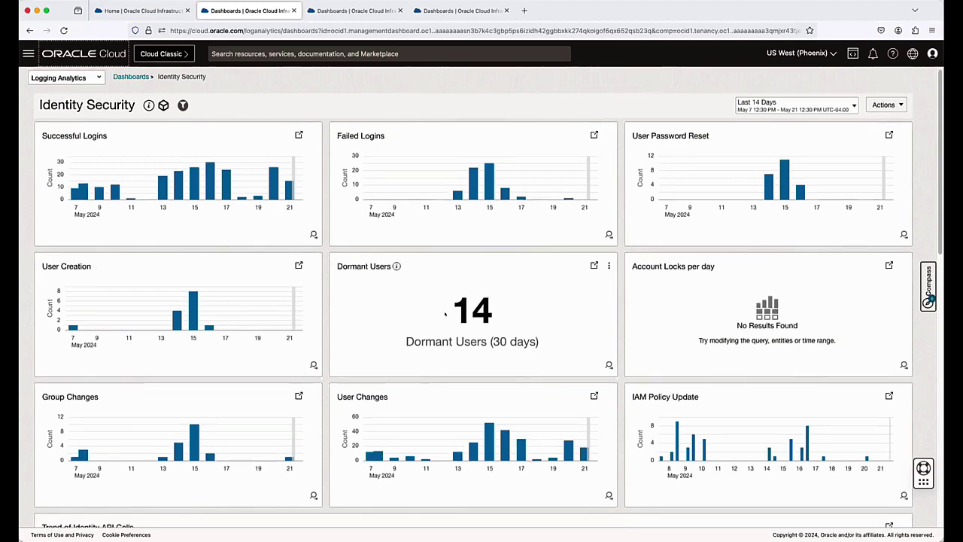
scroll(446, 314, down, 5)
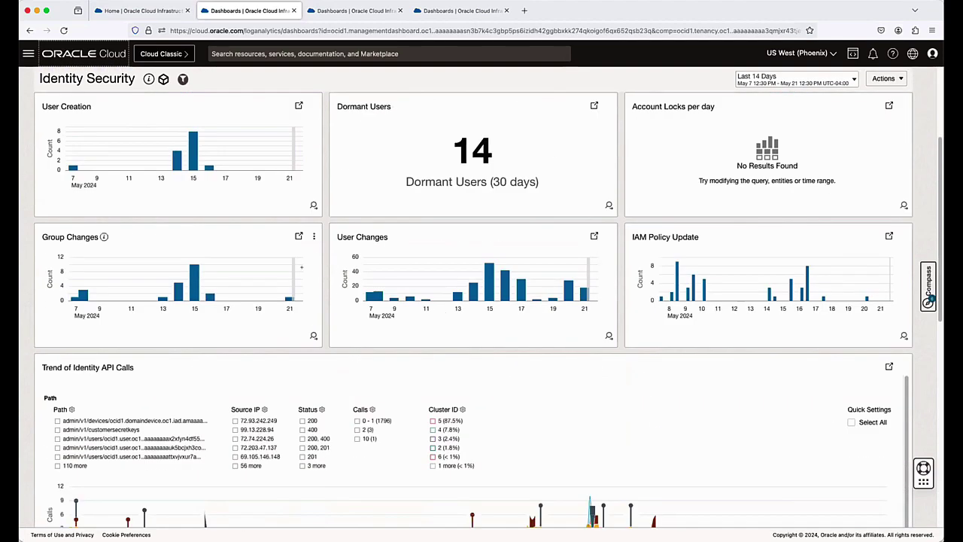
scroll(301, 267, down, 3)
scroll(369, 245, down, 2)
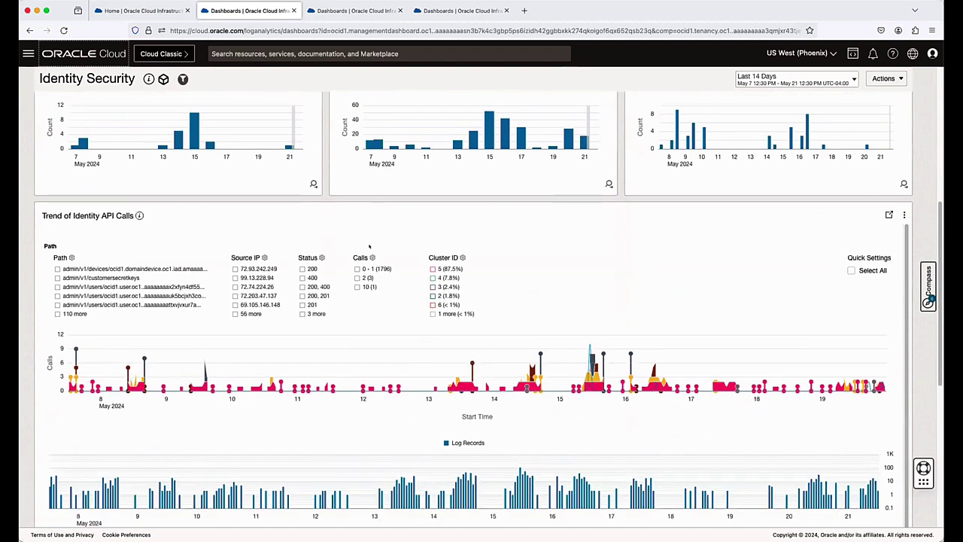
scroll(369, 245, down, 1)
scroll(105, 178, down, 1)
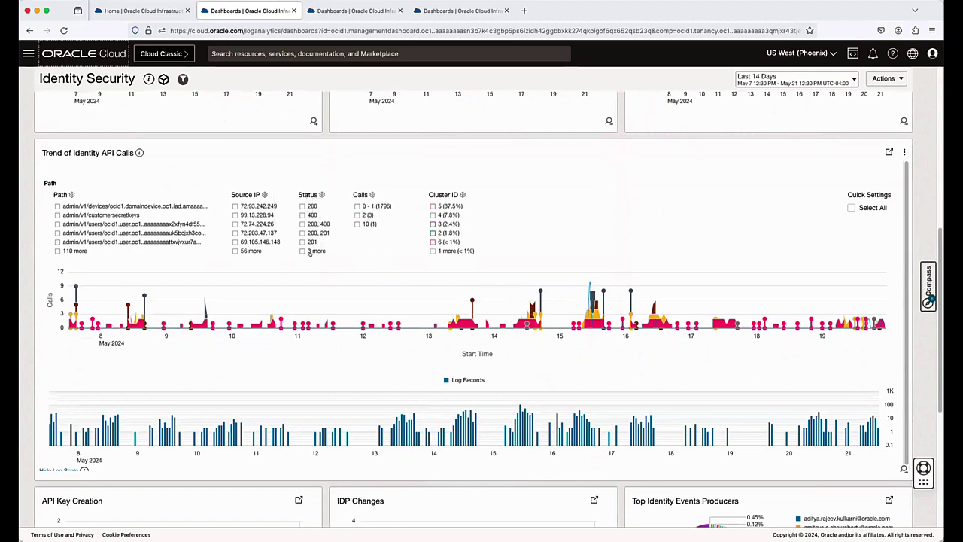
Filter Trend of Identity API Calls by status 400, the second listed path and source IP 66.33.124.71, and inspect the May 14 spike's cluster details
mouse_move(298, 249)
mouse_move(301, 215)
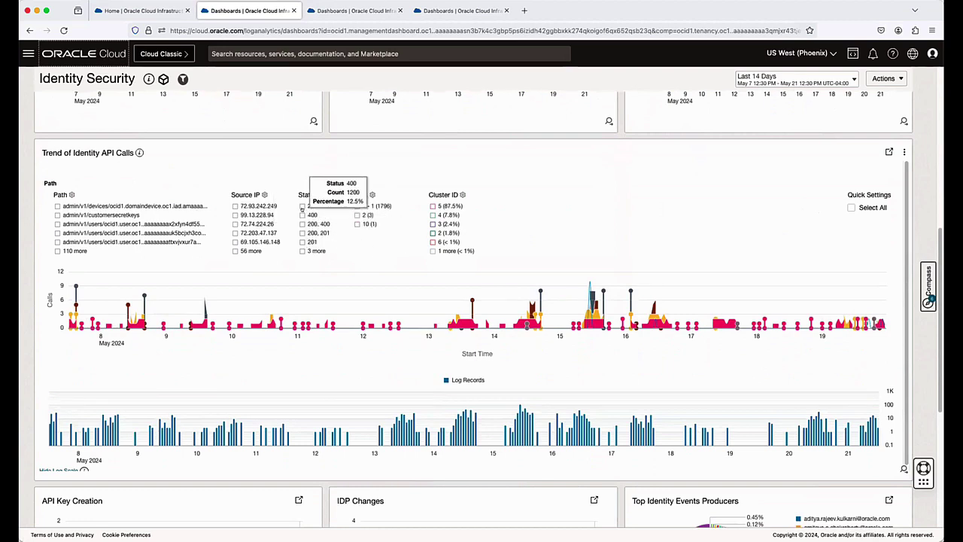
click(301, 215)
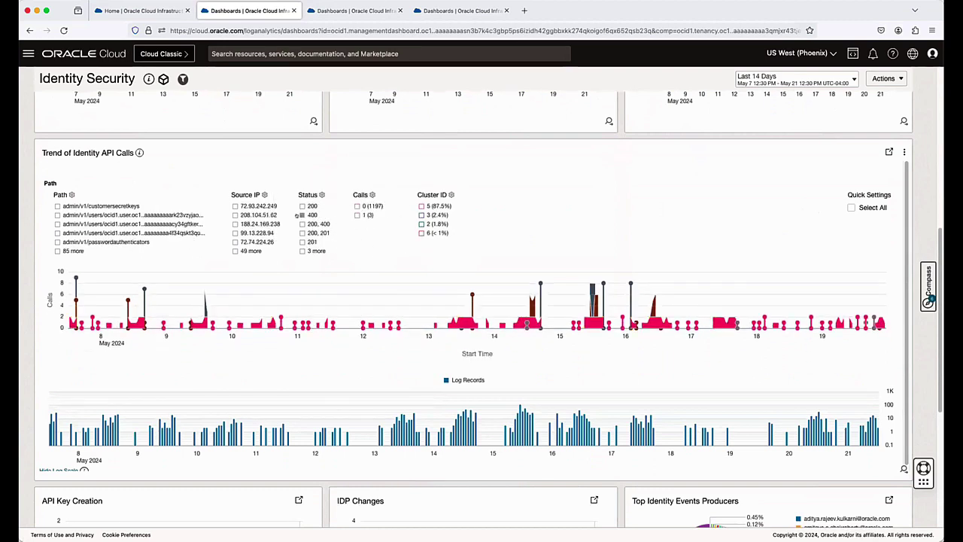
click(57, 215)
mouse_move(229, 224)
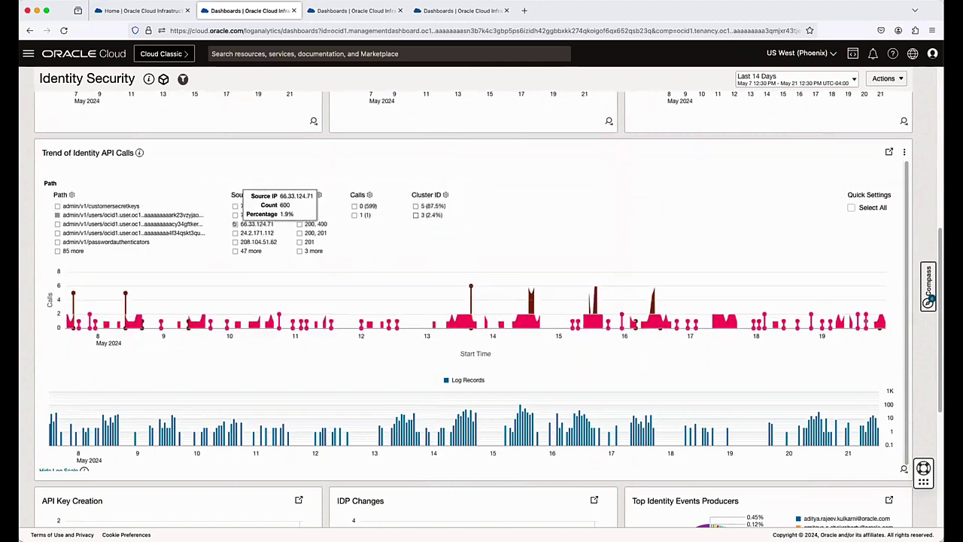
click(235, 224)
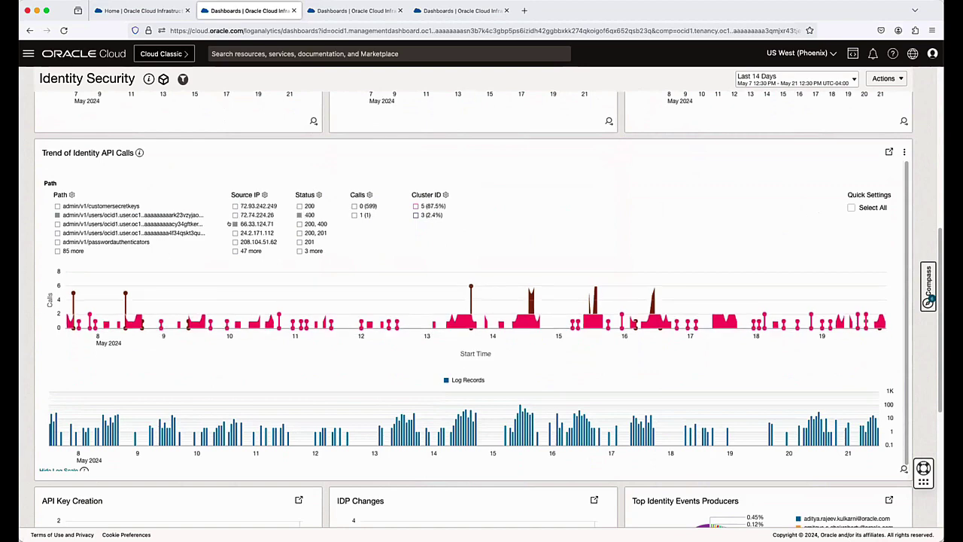
mouse_move(524, 295)
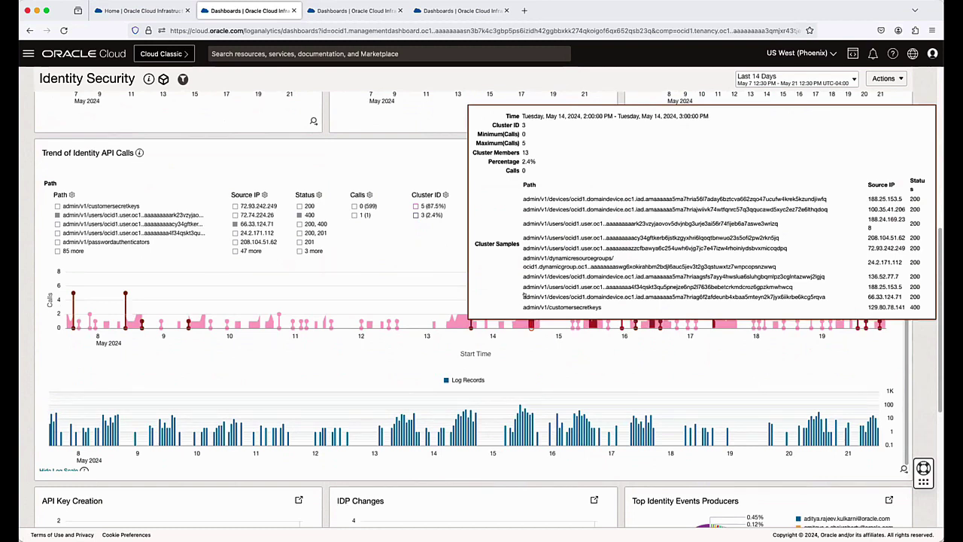
scroll(422, 452, down, 1)
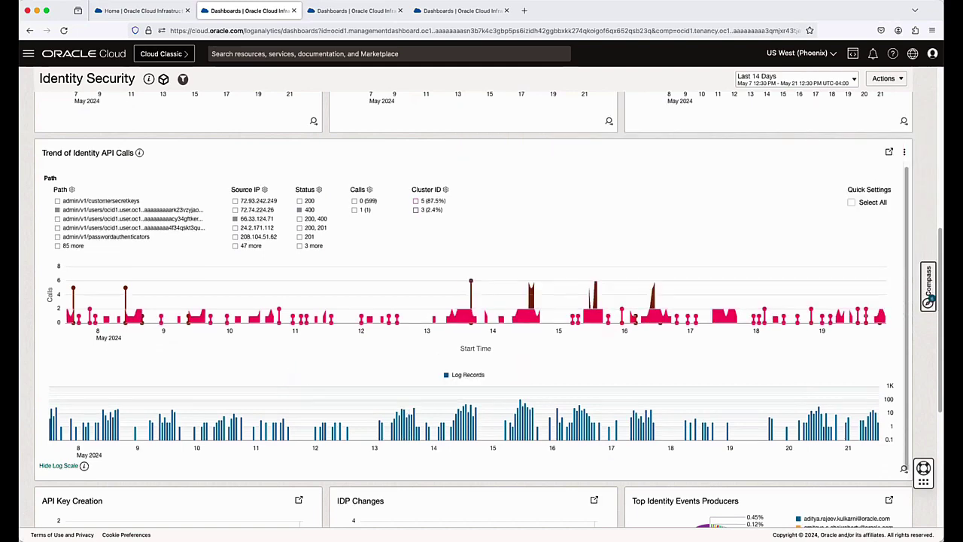
Open API Key Creation in Log Explorer, examine the expanded details of the first UploadApiKey record and return to the Identity Security dashboard
scroll(421, 458, down, 7)
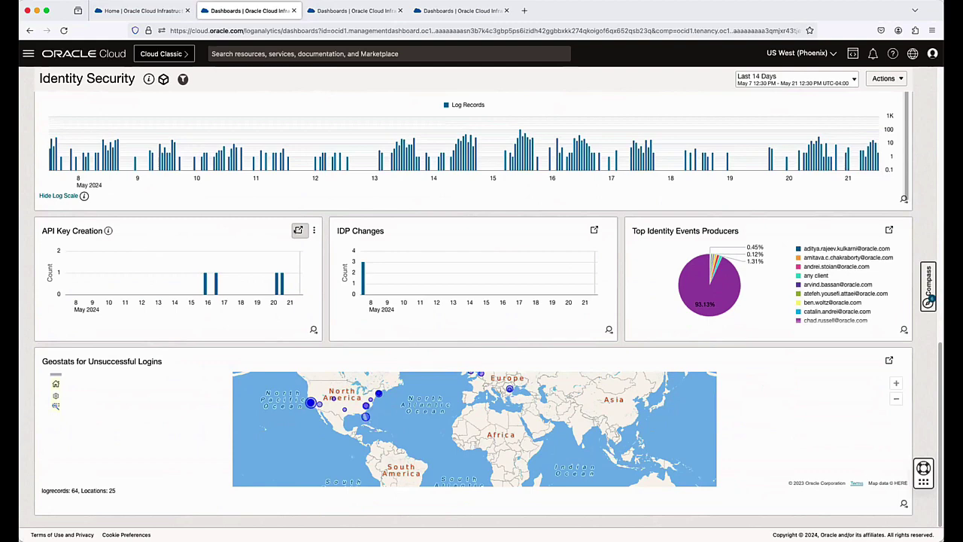
click(298, 229)
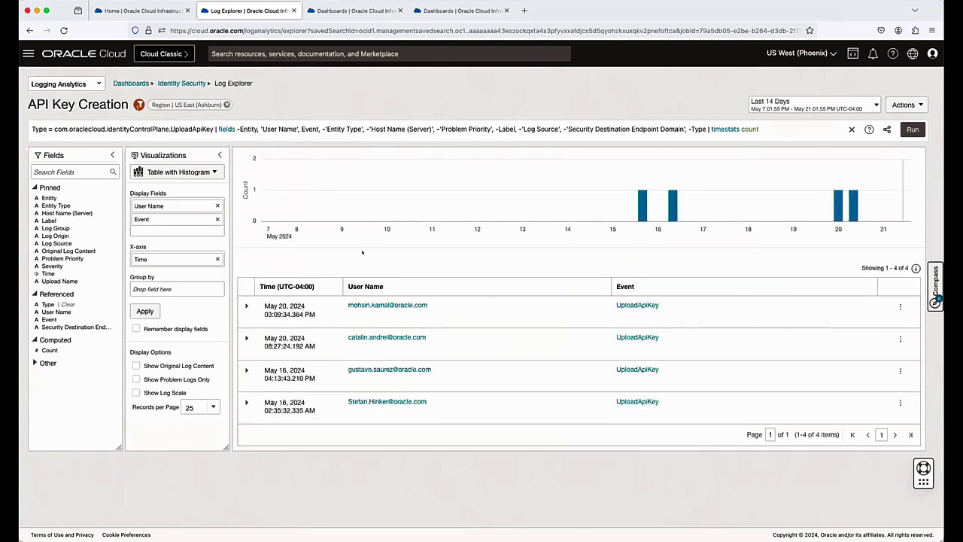
click(245, 307)
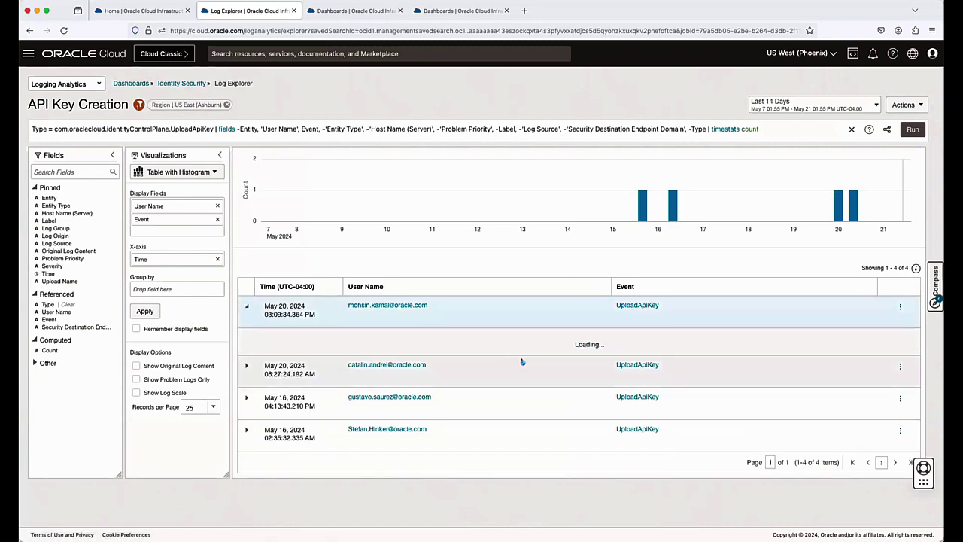
scroll(544, 359, down, 5)
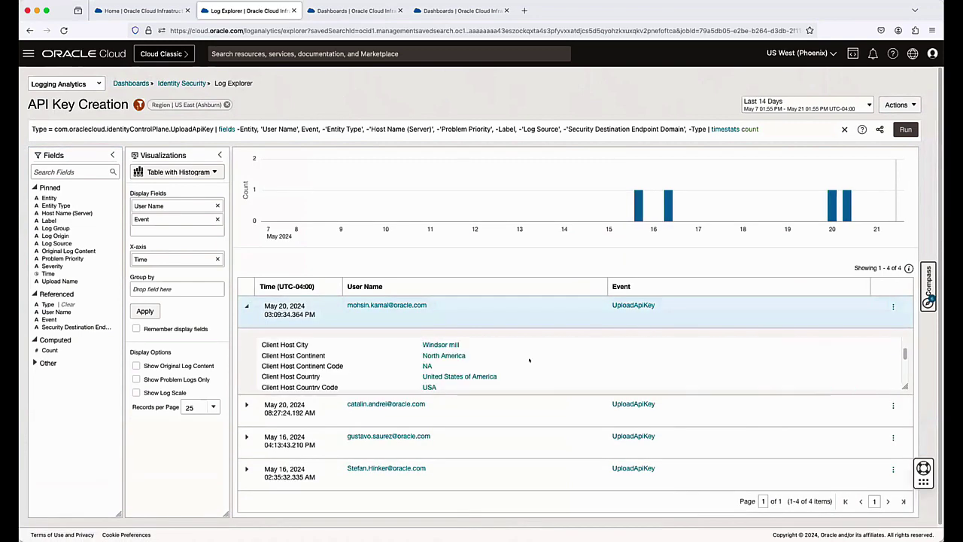
scroll(529, 361, down, 3)
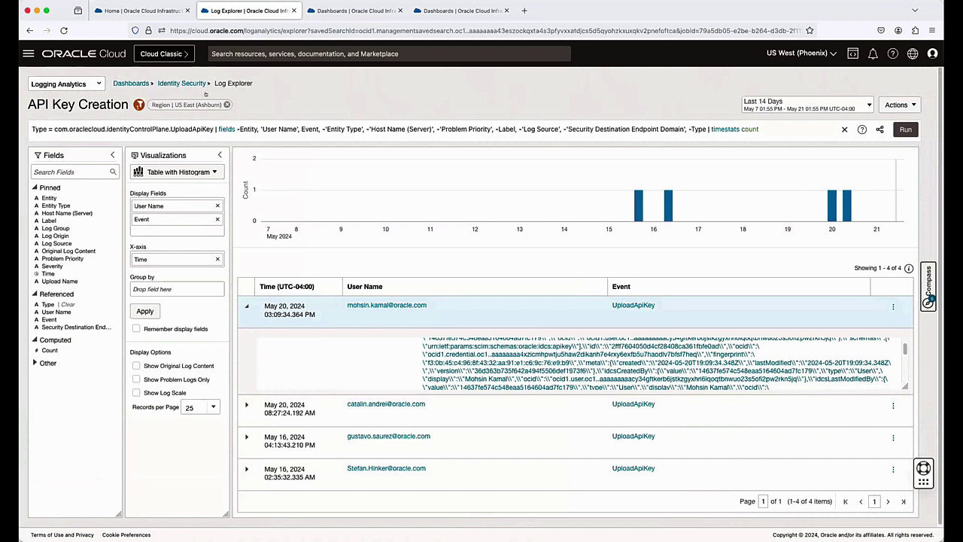
click(178, 83)
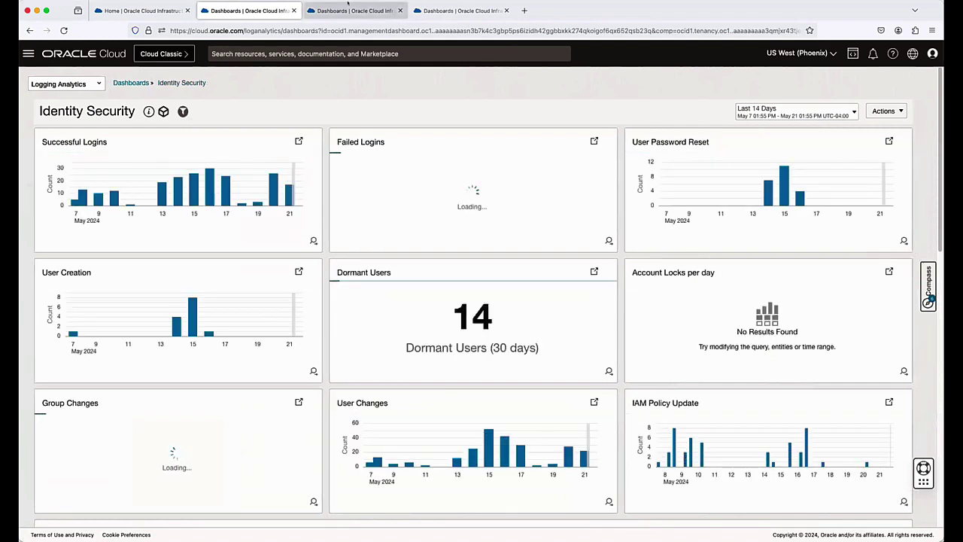
View the Network Security dashboard and the Security Operations dashboard
click(351, 9)
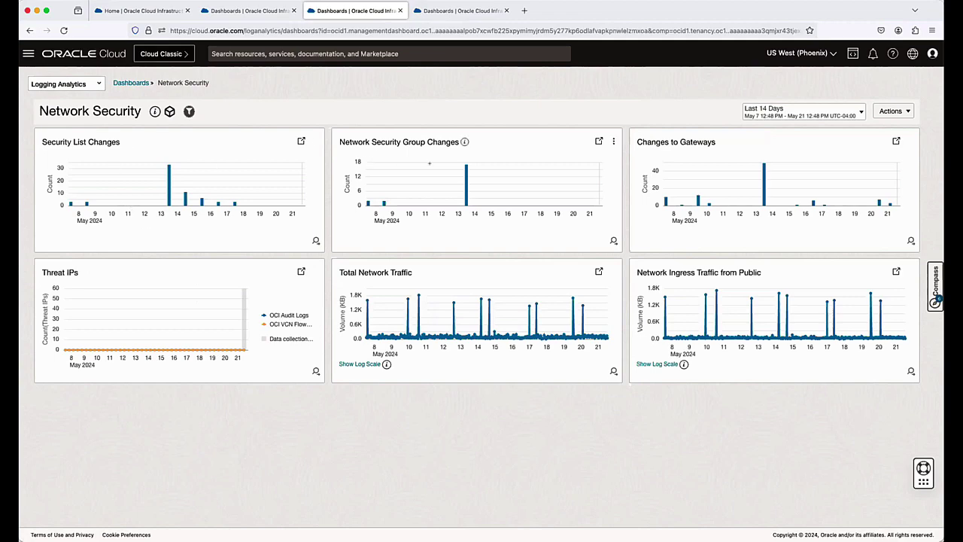
click(463, 11)
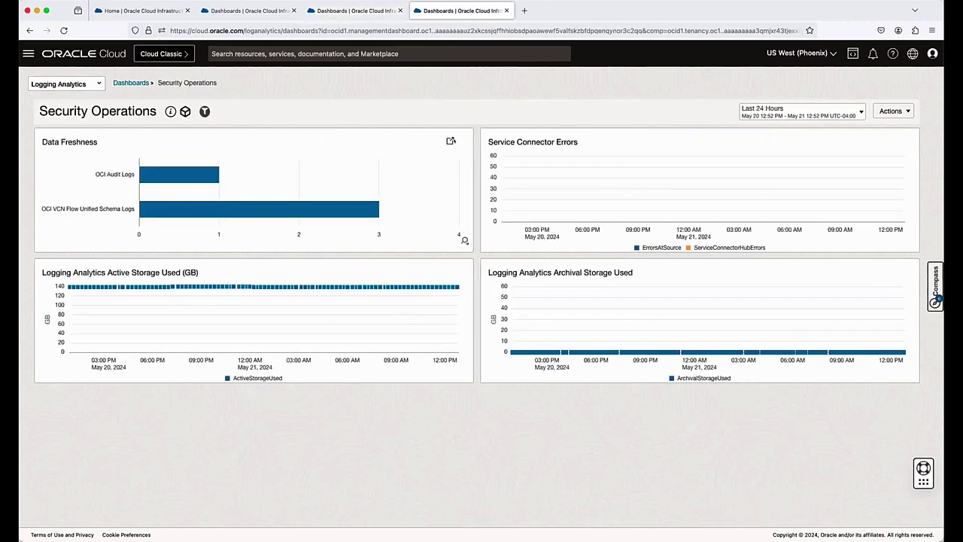